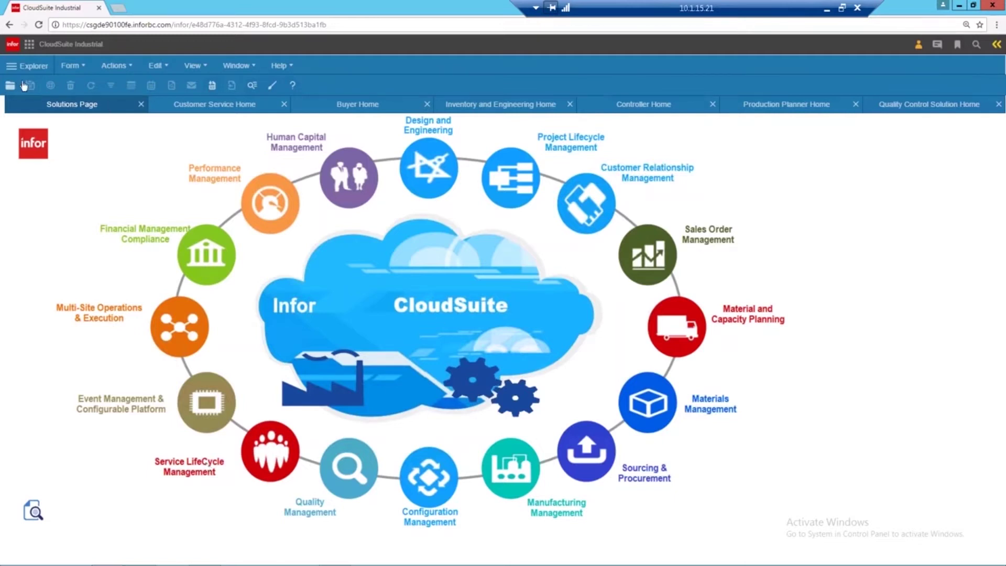
# Step: Open the Homepages app from the available applications and switch to the personal page listed directly after Buyer Home
pyautogui.click(29, 44)
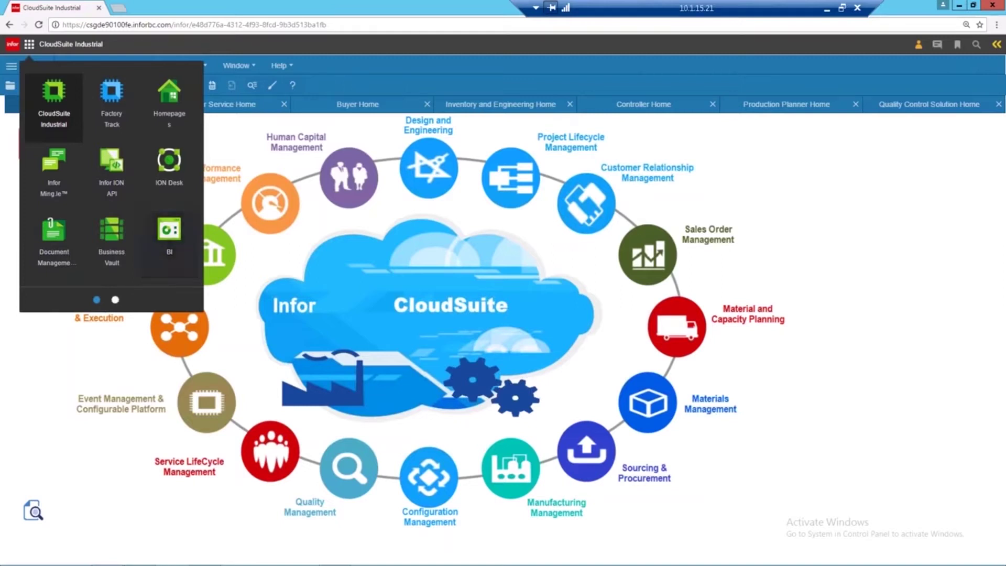
pyautogui.click(115, 299)
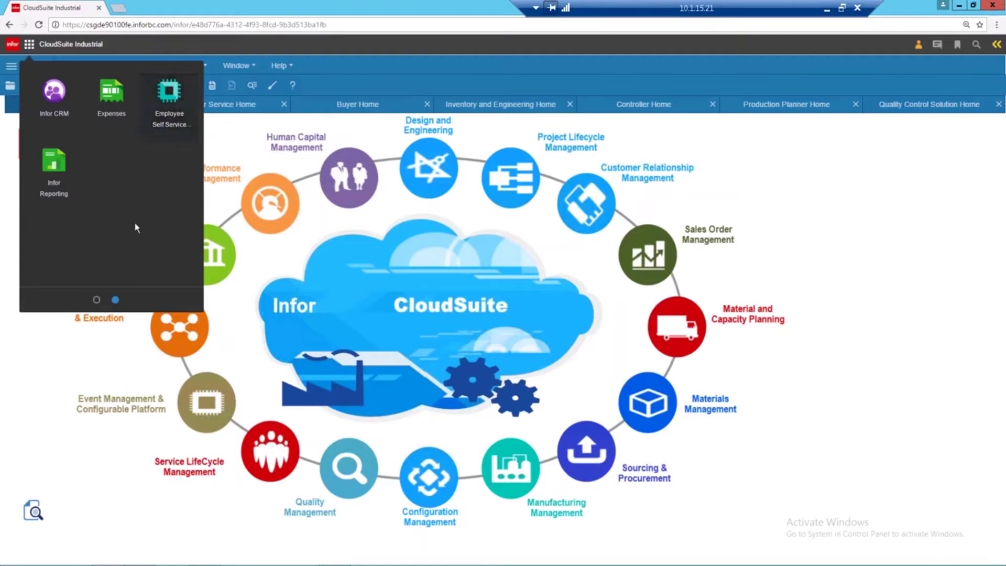
pyautogui.click(97, 299)
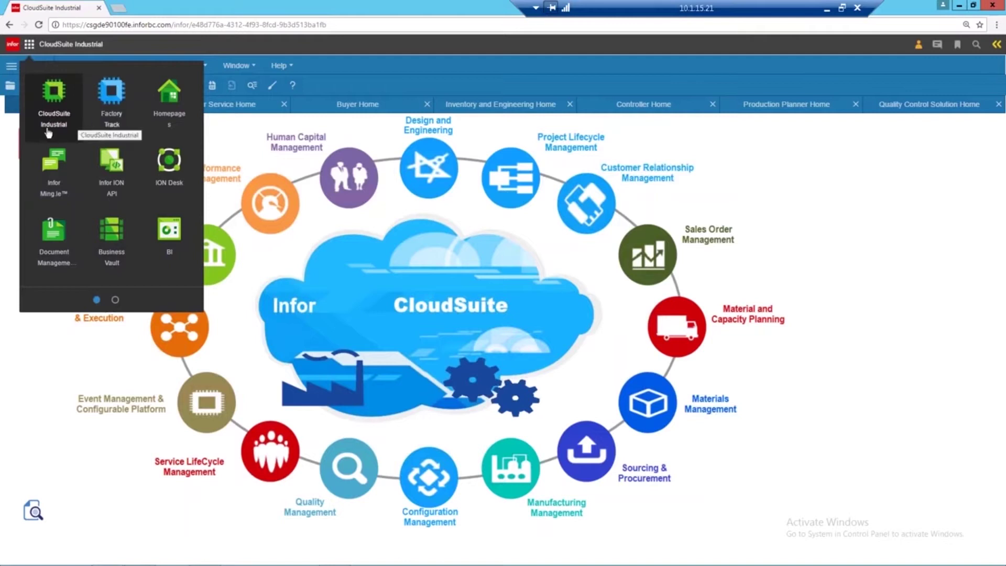
pyautogui.click(156, 115)
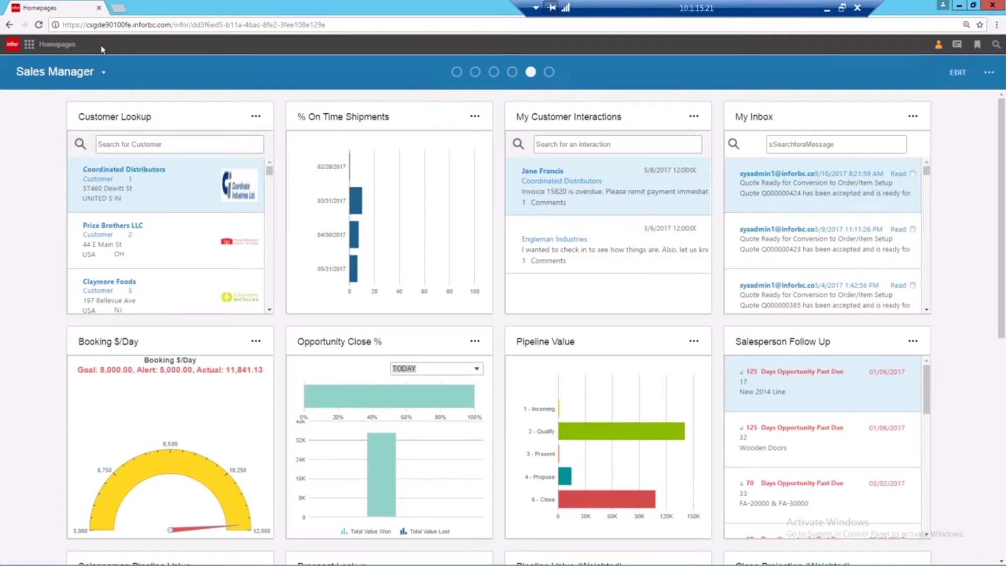
pyautogui.click(102, 74)
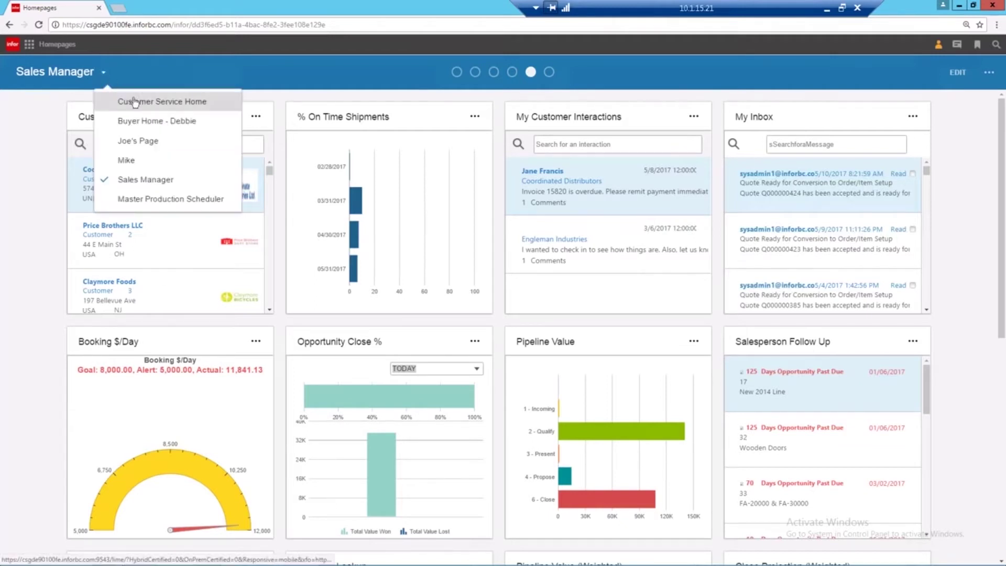
pyautogui.click(137, 141)
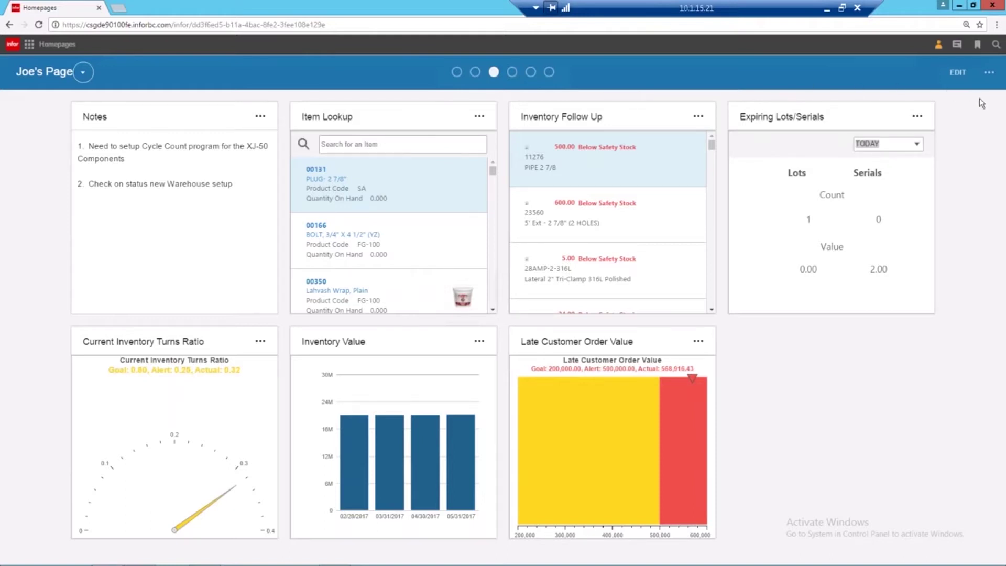
# Step: Add the % On Time Shipments widget to the current homepage layout and save the page
pyautogui.click(958, 72)
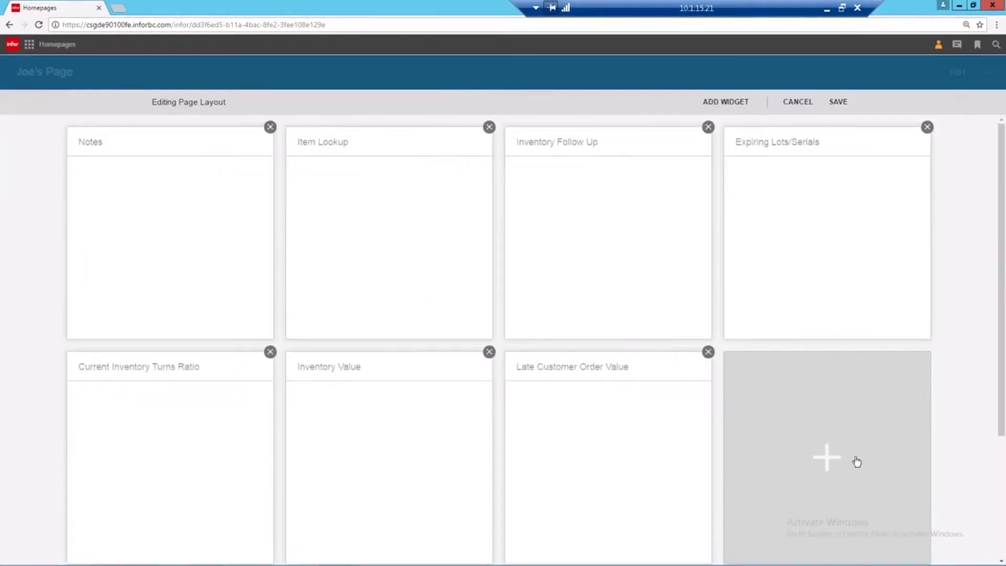
pyautogui.click(826, 462)
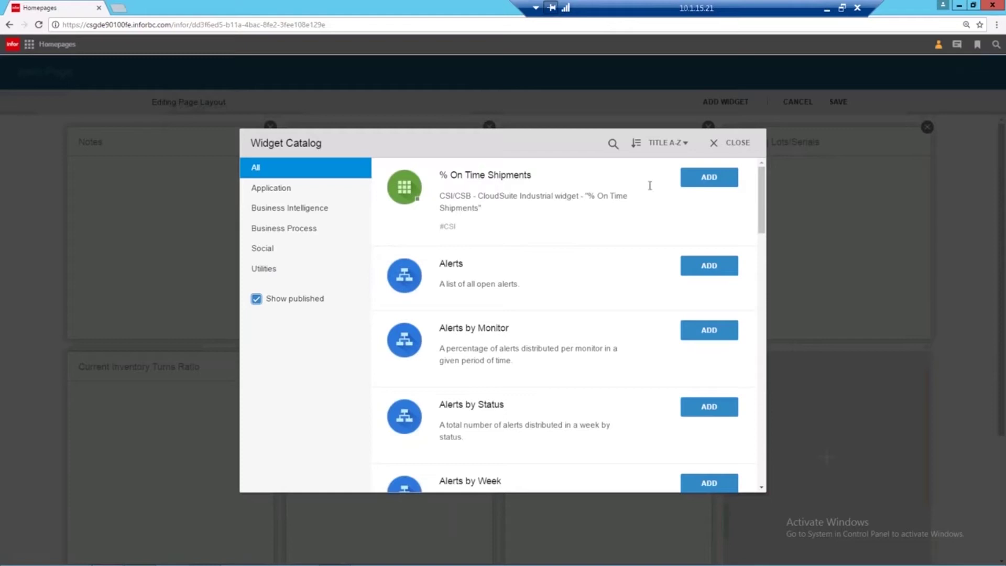
pyautogui.click(708, 178)
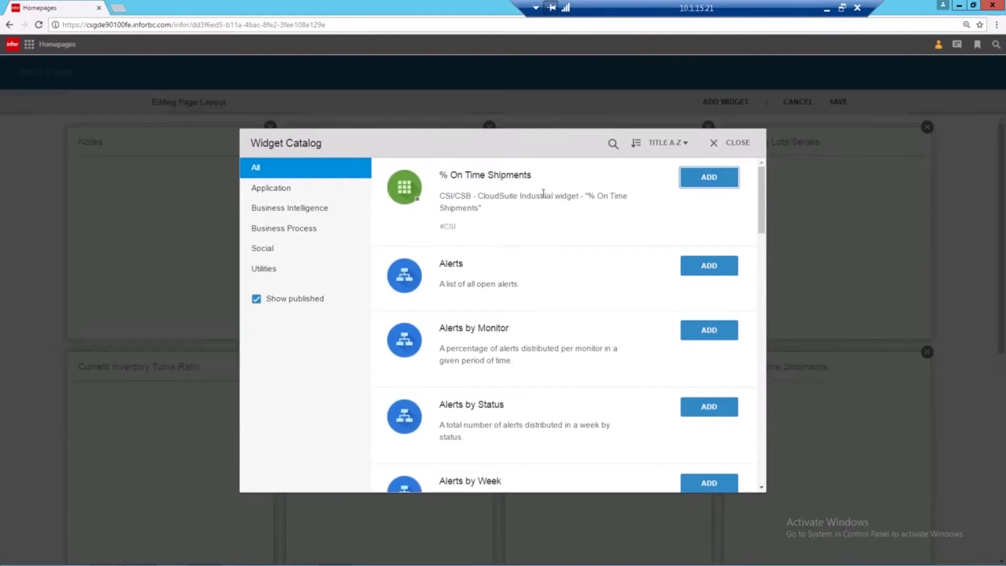
pyautogui.click(735, 142)
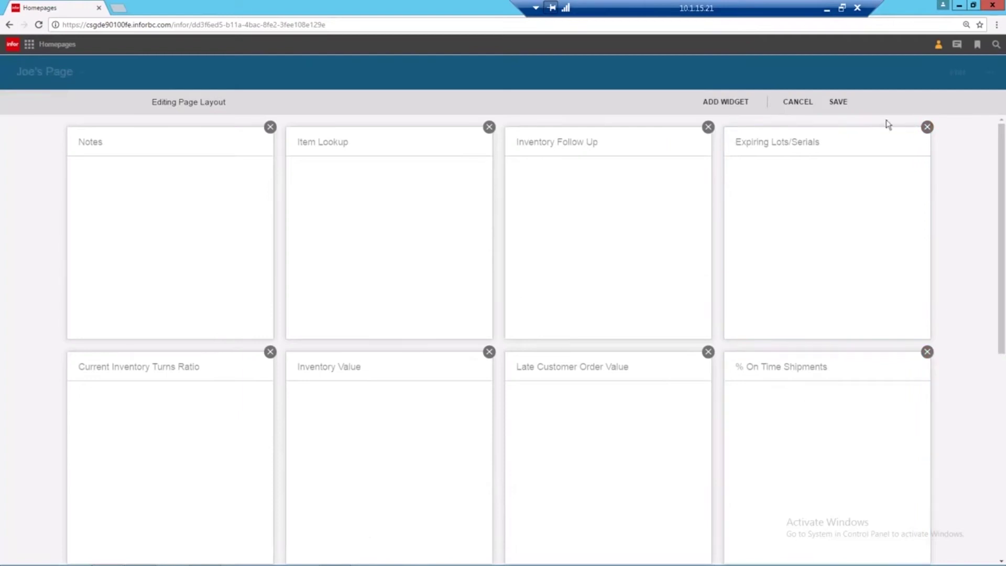
pyautogui.click(837, 105)
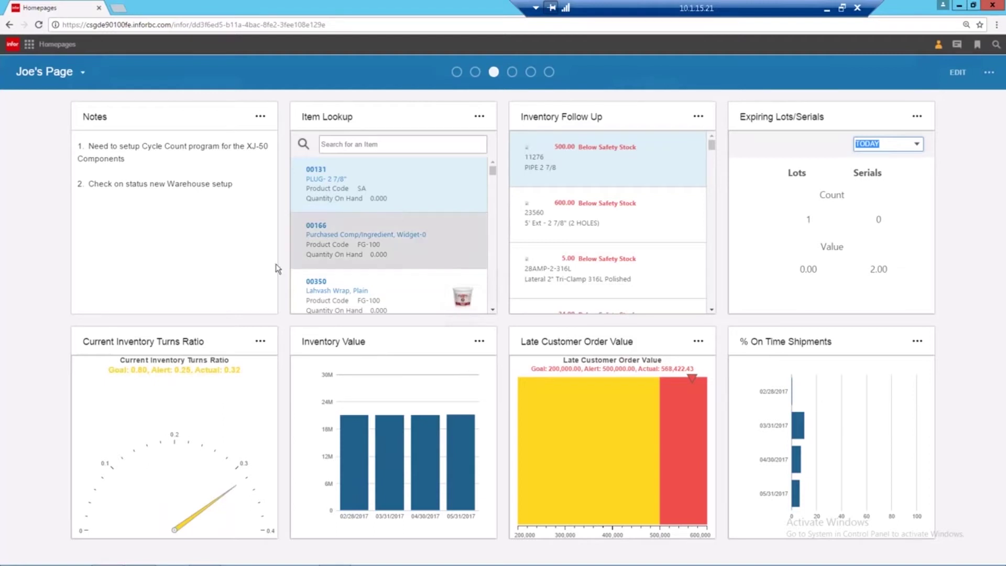
# Step: Switch to Infor Ming.le and post a message to Connected Users asking a named colleague for help expediting an order
pyautogui.click(28, 48)
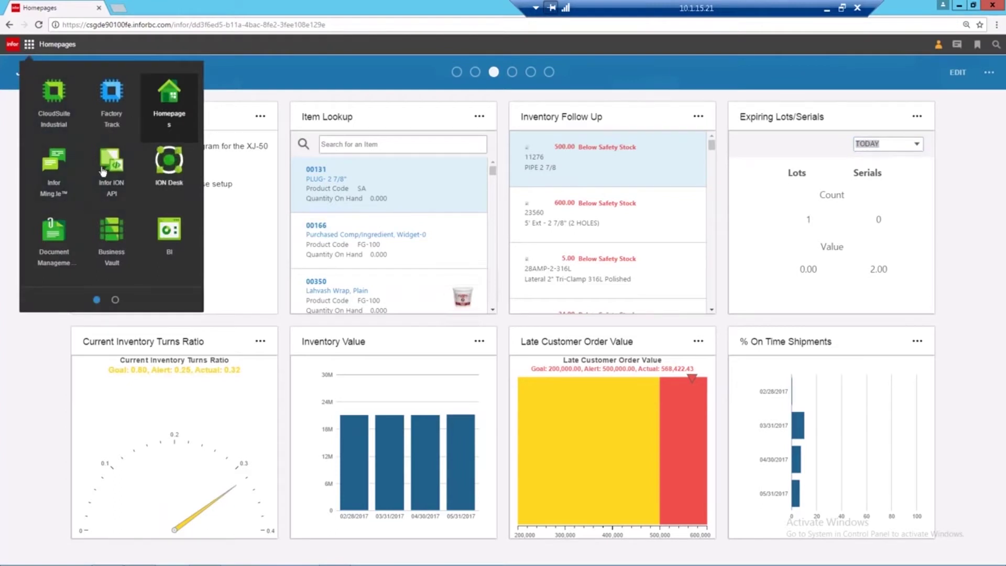
pyautogui.click(51, 173)
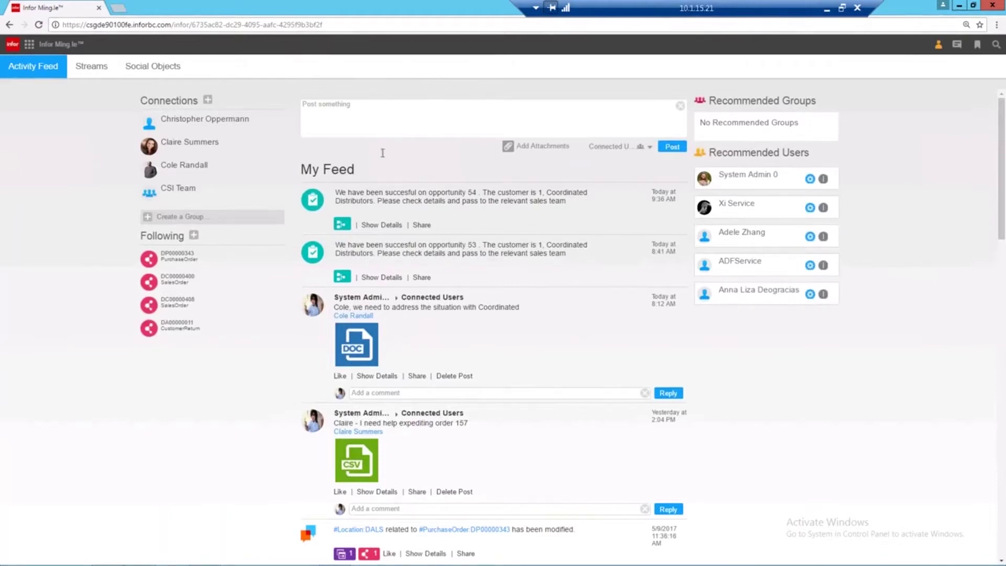
pyautogui.click(369, 114)
pyautogui.write('Claire - I need hlep expe')
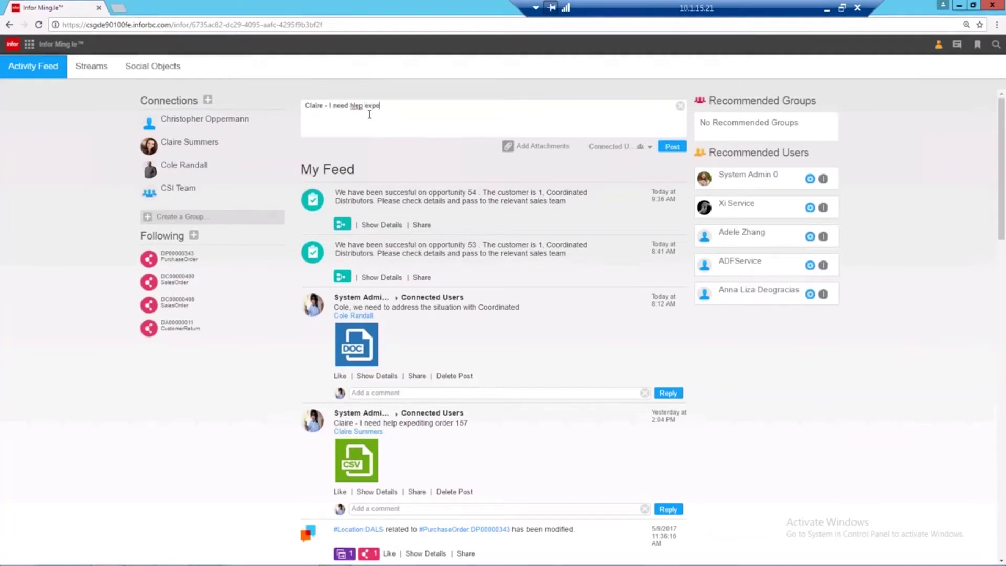
pyautogui.write('digign order ')
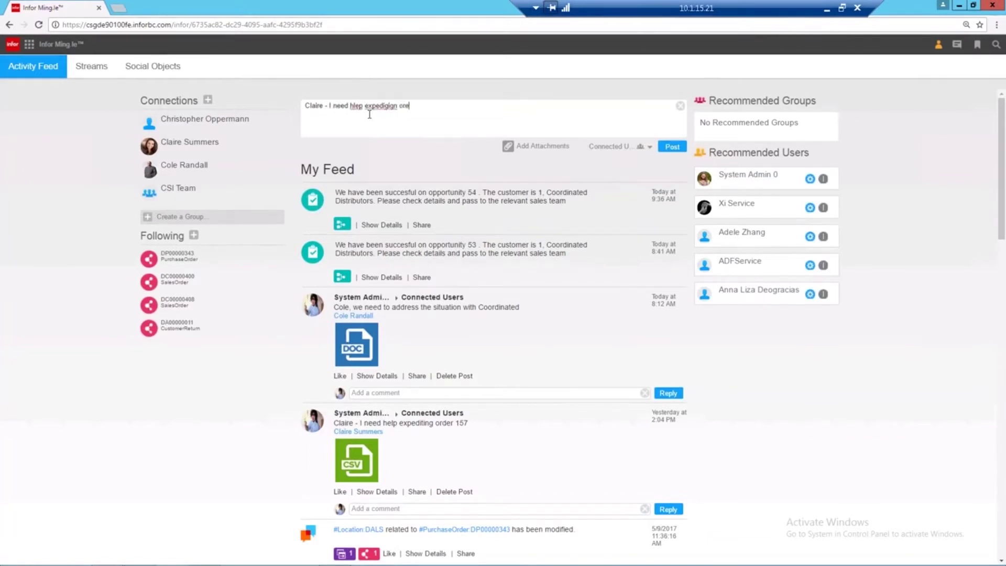
pyautogui.write('158')
pyautogui.click(673, 147)
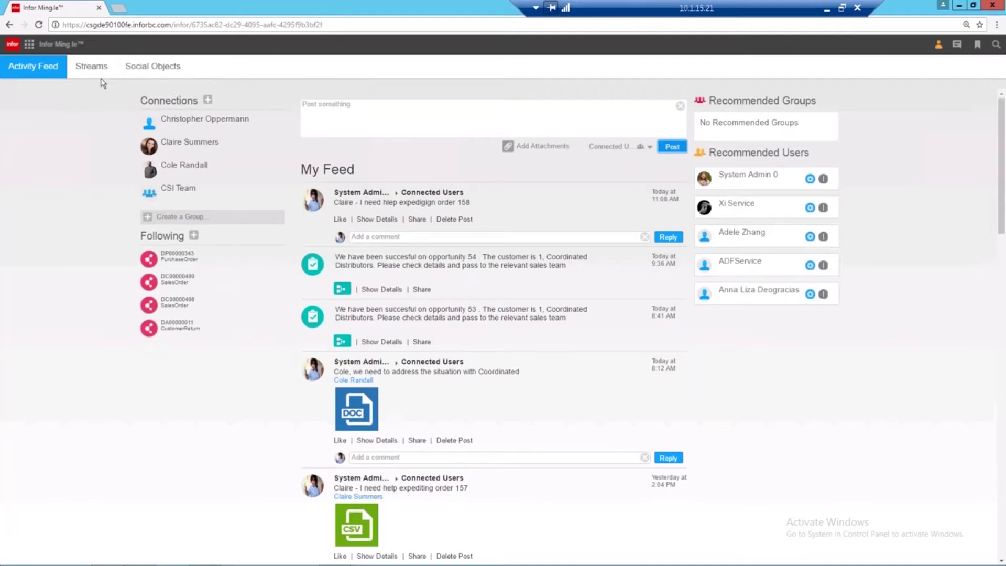
# Step: Open the BI app to view its role-based dashboard overview, and switch back to CloudSuite Industrial
pyautogui.click(30, 45)
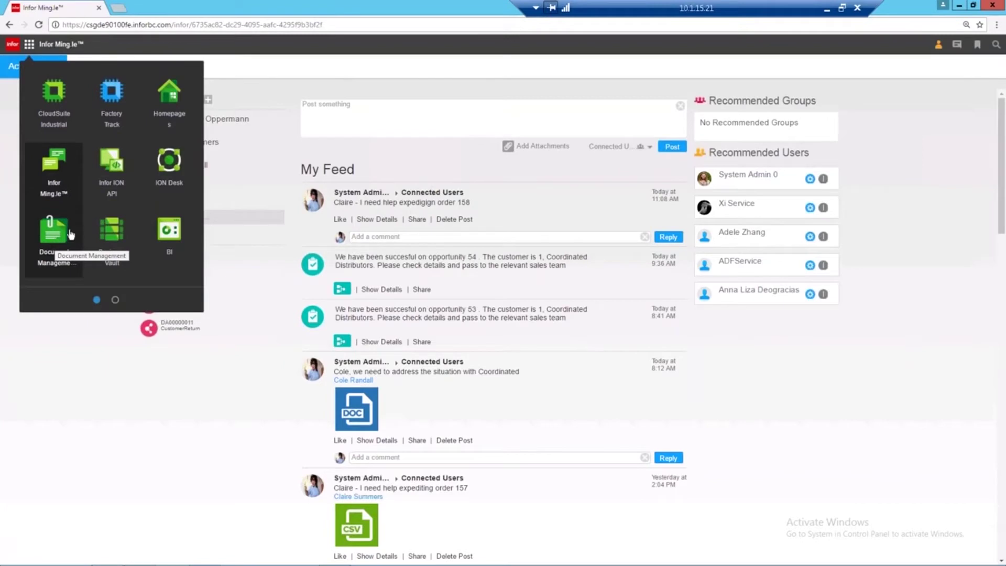
pyautogui.click(170, 233)
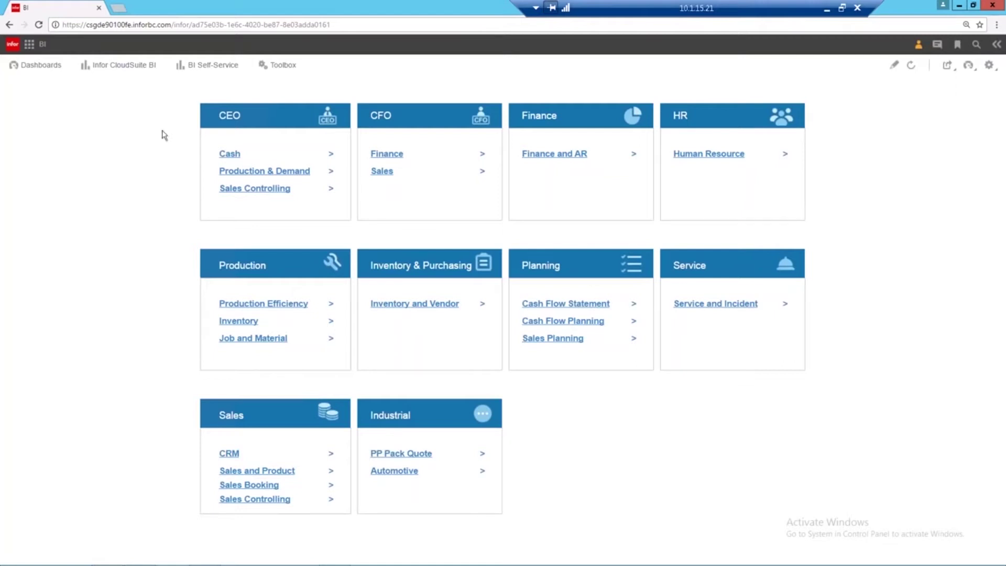
pyautogui.click(29, 45)
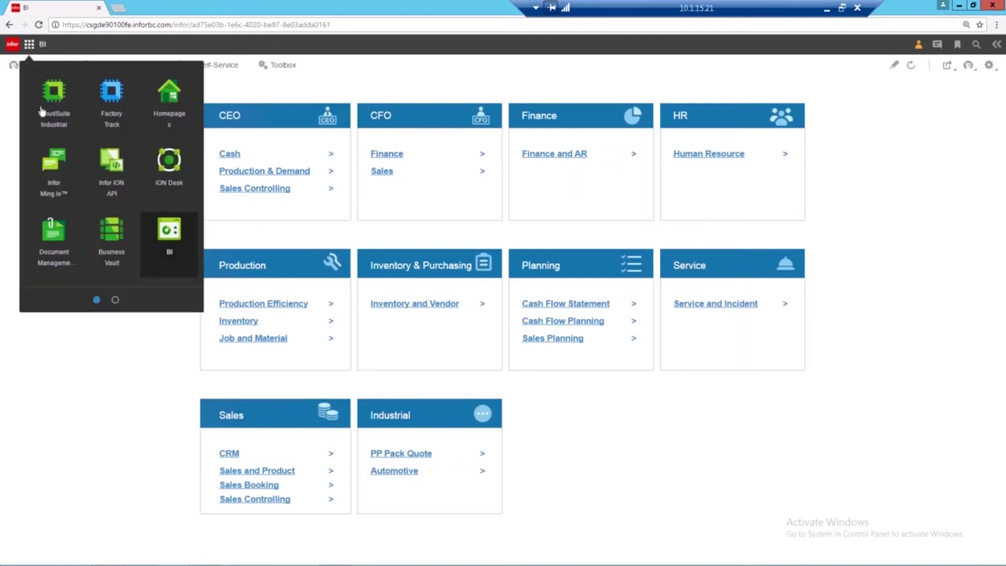
pyautogui.click(59, 107)
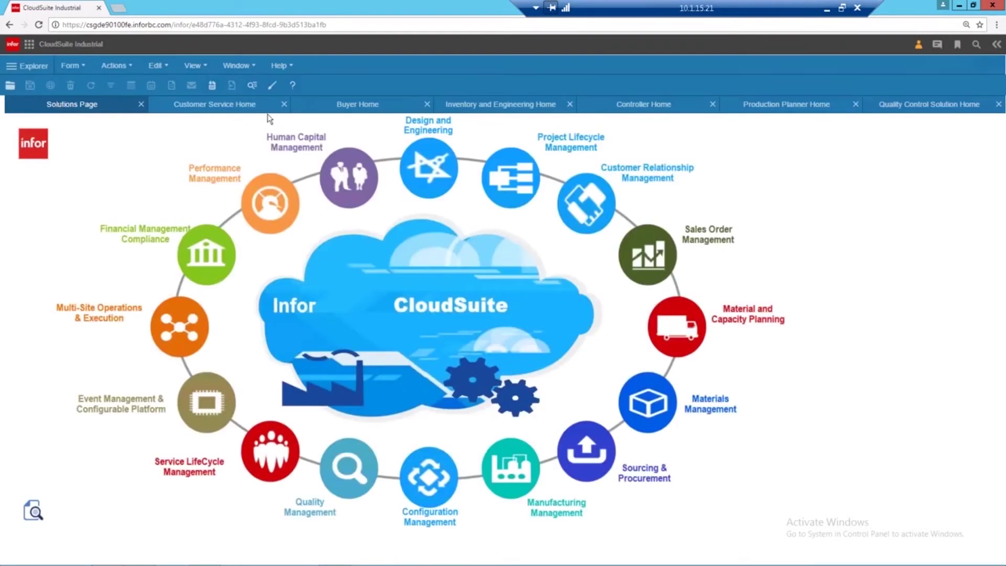
# Step: Open the Customer Service Home navigator and review the orders and estimates of Coordinated Distributors
pyautogui.click(236, 105)
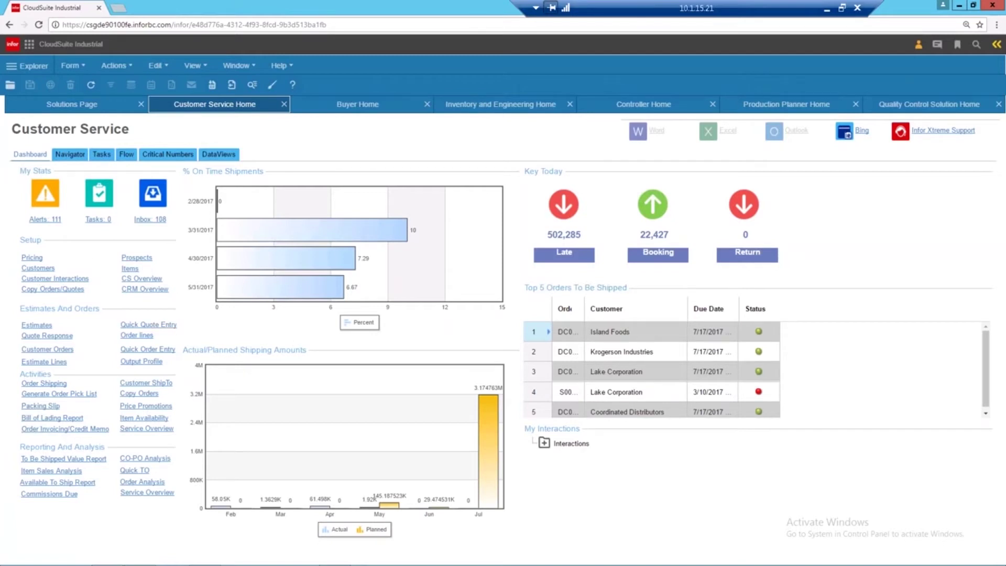
pyautogui.click(71, 157)
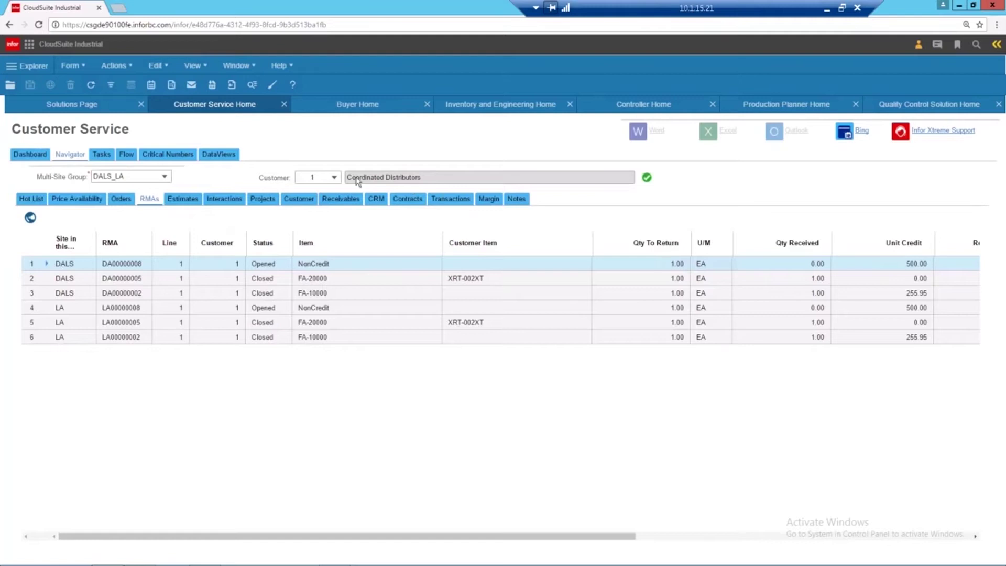
pyautogui.click(306, 180)
pyautogui.click(121, 201)
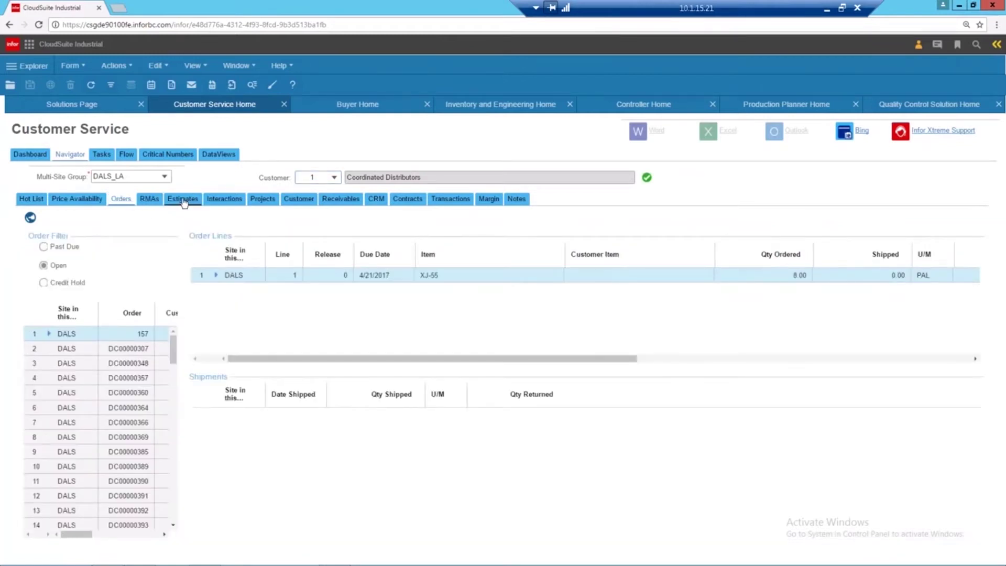
pyautogui.click(183, 201)
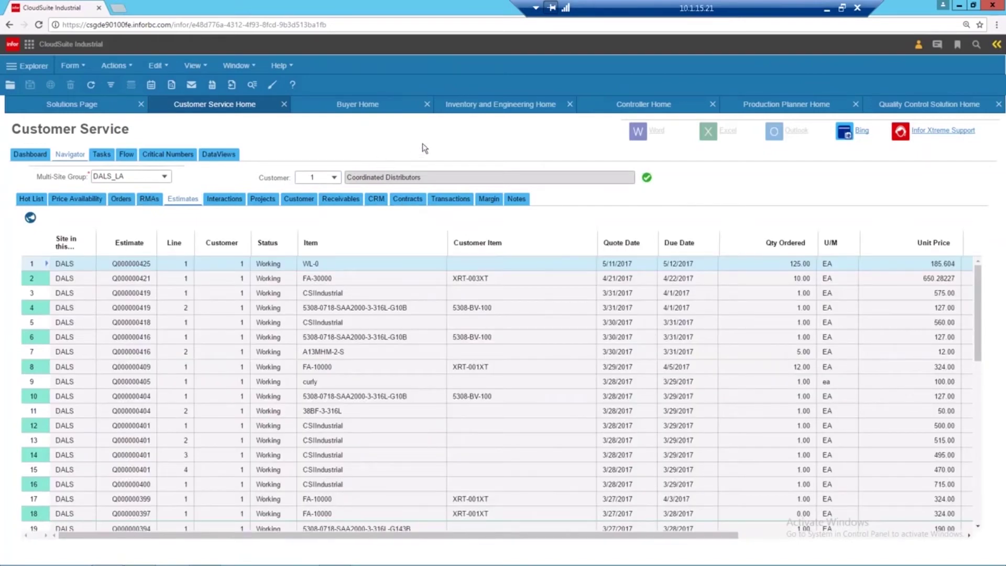
# Step: Open the Items form from the Customer Service dashboard and retrieve item WL-0
pyautogui.click(26, 155)
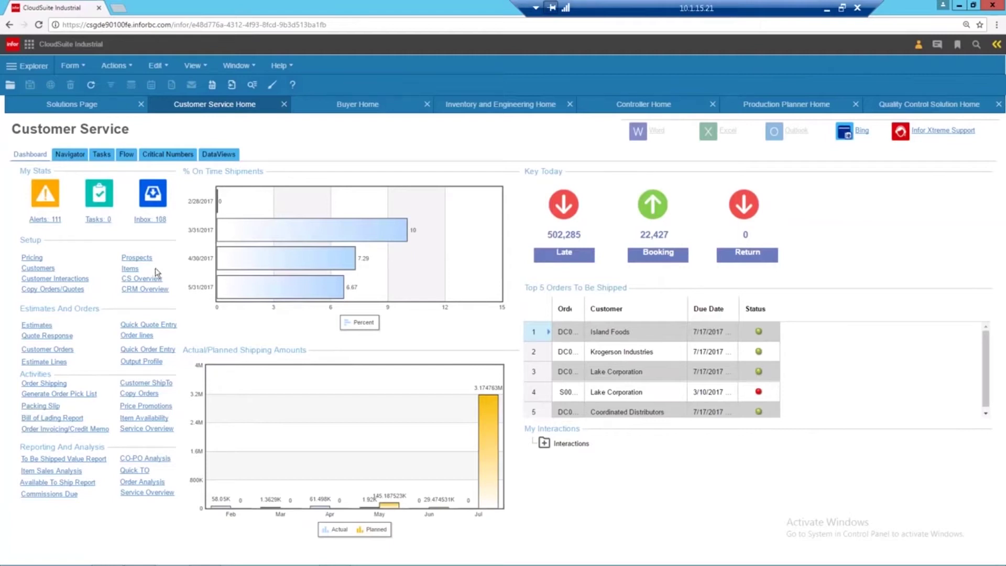
pyautogui.click(133, 270)
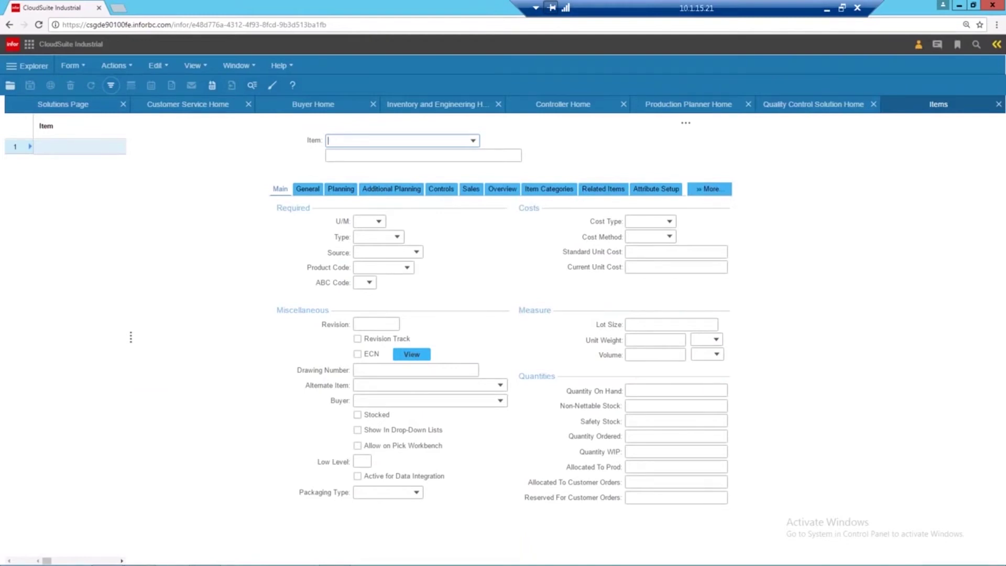
pyautogui.write('wl-0')
pyautogui.press('F4')
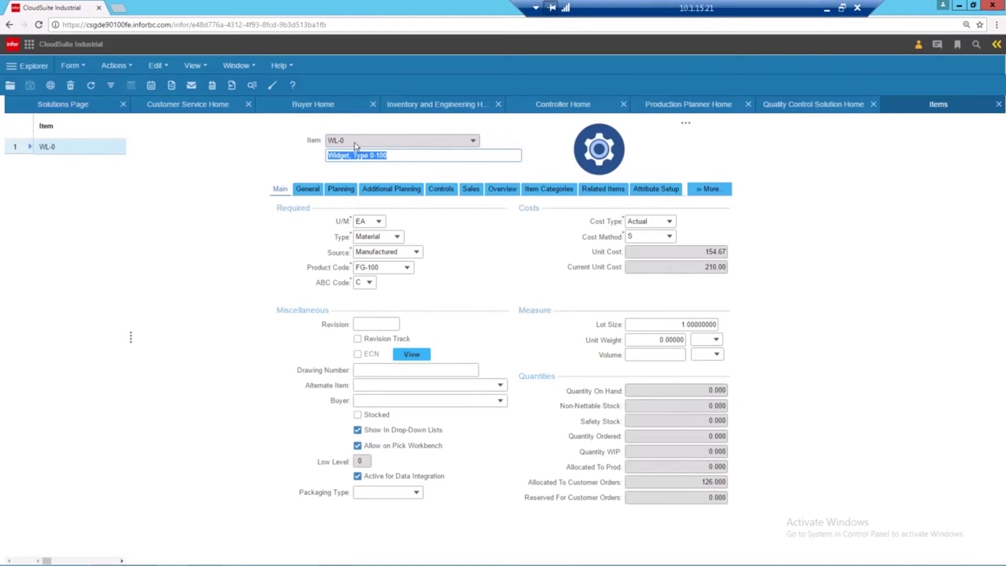
pyautogui.click(338, 155)
pyautogui.hotkey('shift', 'Tab')
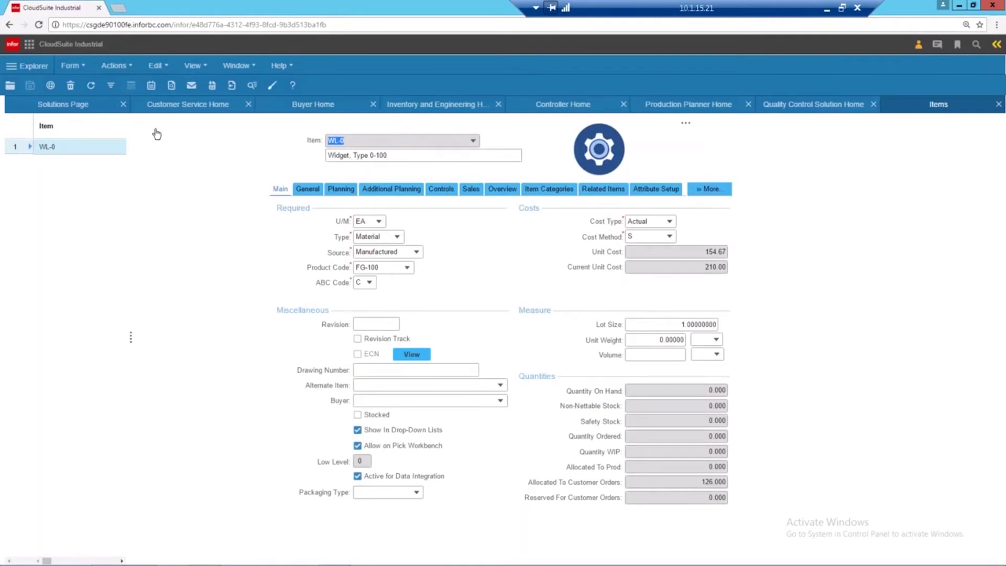
# Step: Clear the item filter and filter the Items form by the source Purchased
pyautogui.click(111, 87)
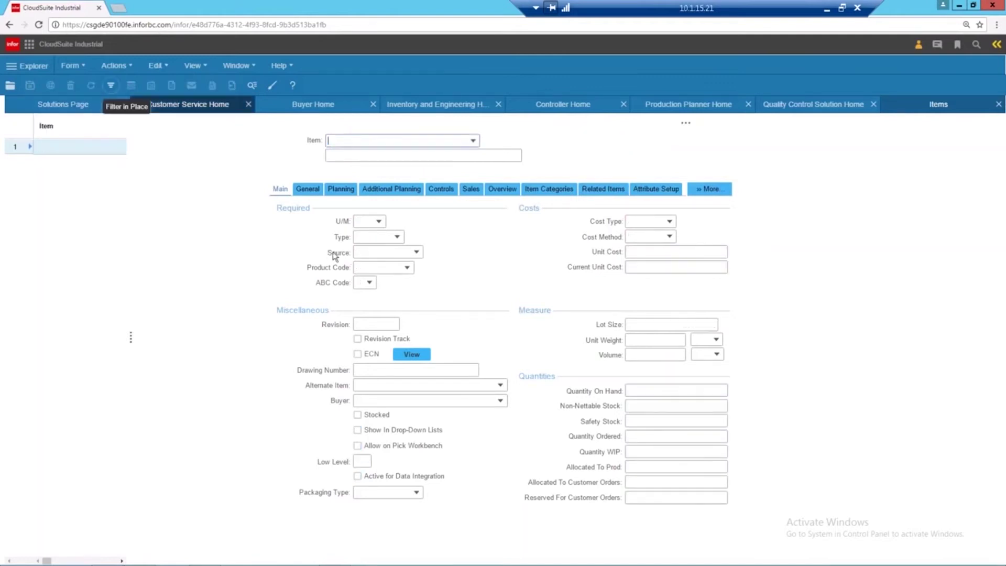
pyautogui.click(365, 256)
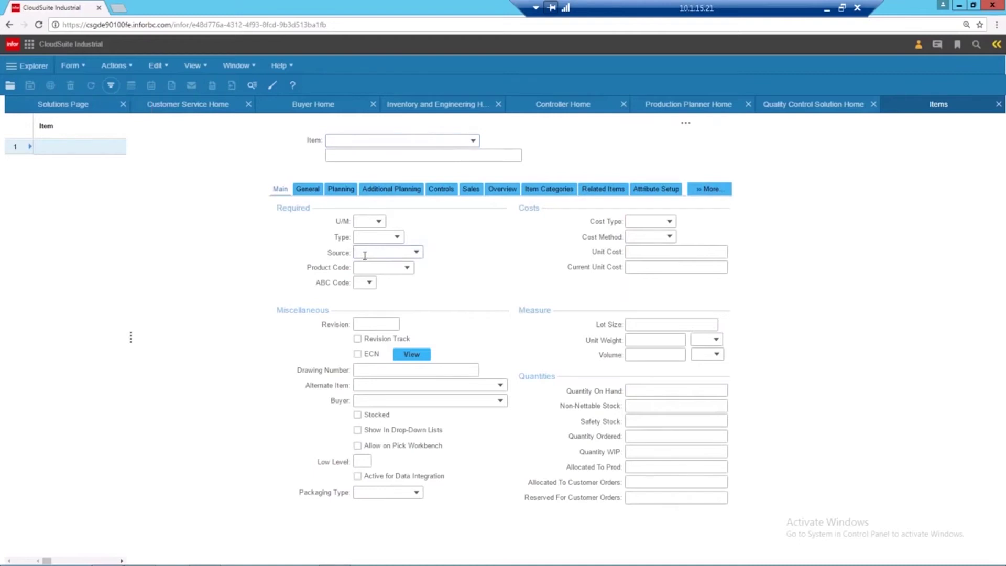
pyautogui.write('P')
pyautogui.press('Return')
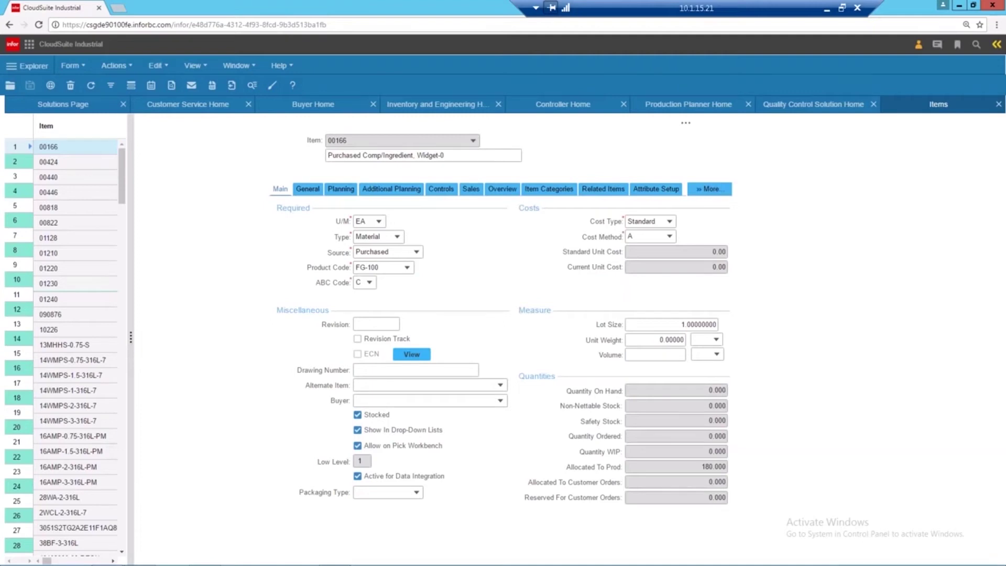
# Step: Remove the source criterion and filter the Items form for item WL-0
pyautogui.press('F4')
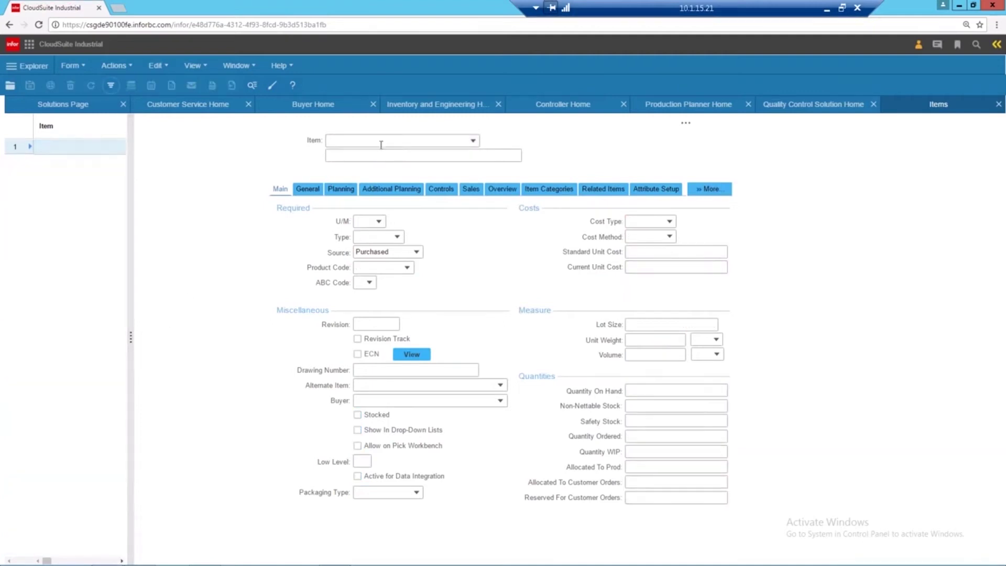
pyautogui.click(361, 142)
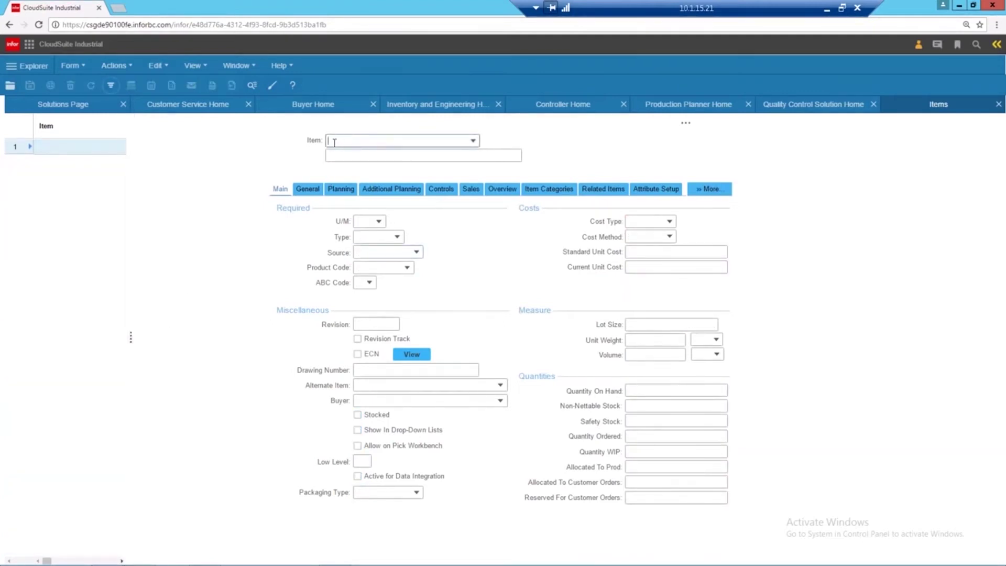
pyautogui.write('wl-0')
pyautogui.press('F4')
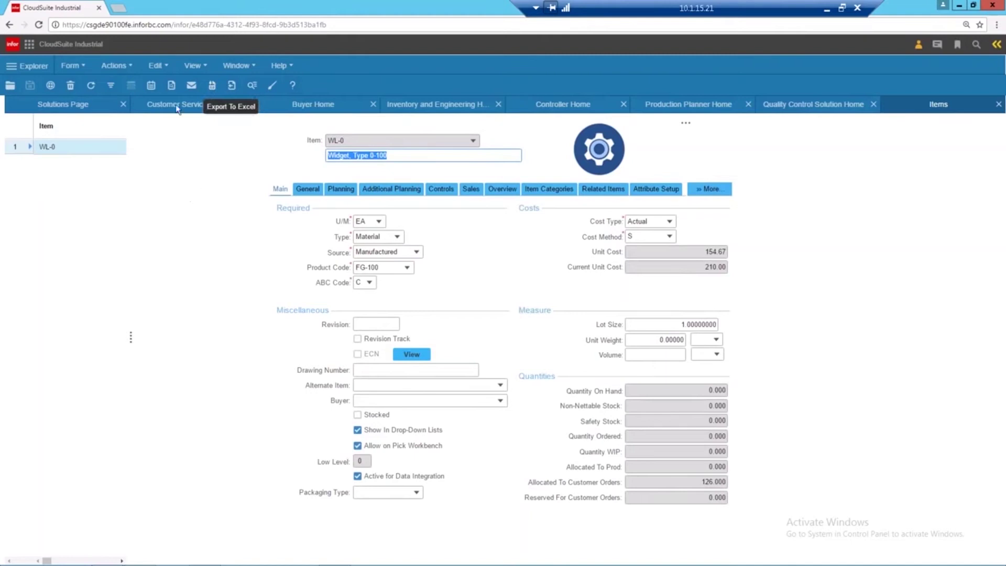
# Step: Switch to Excel and copy the item rows for Widget, Type 401 through 405 from the 9.01-Items sheet of Data Import Sample File
pyautogui.click(158, 67)
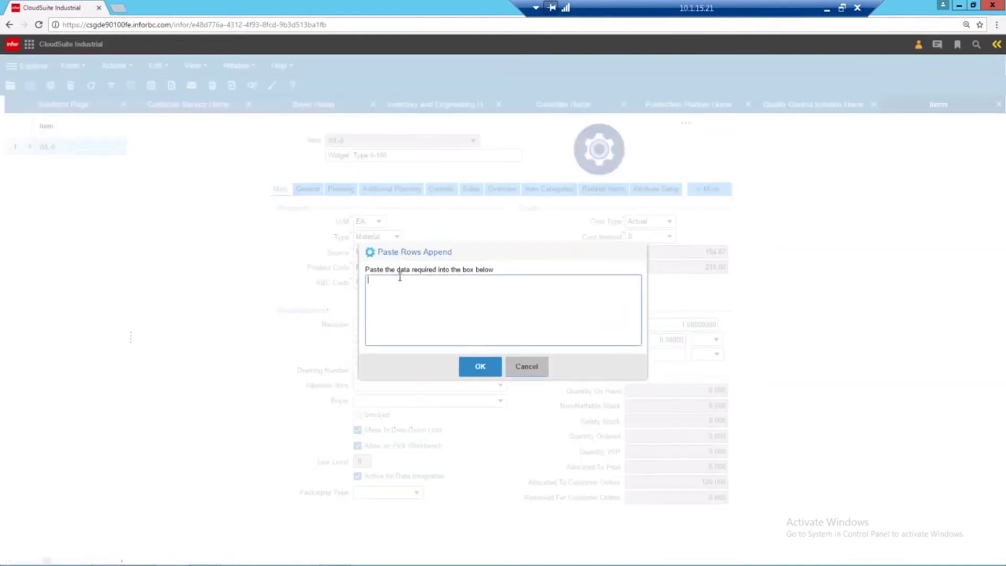
pyautogui.write('S000004853')
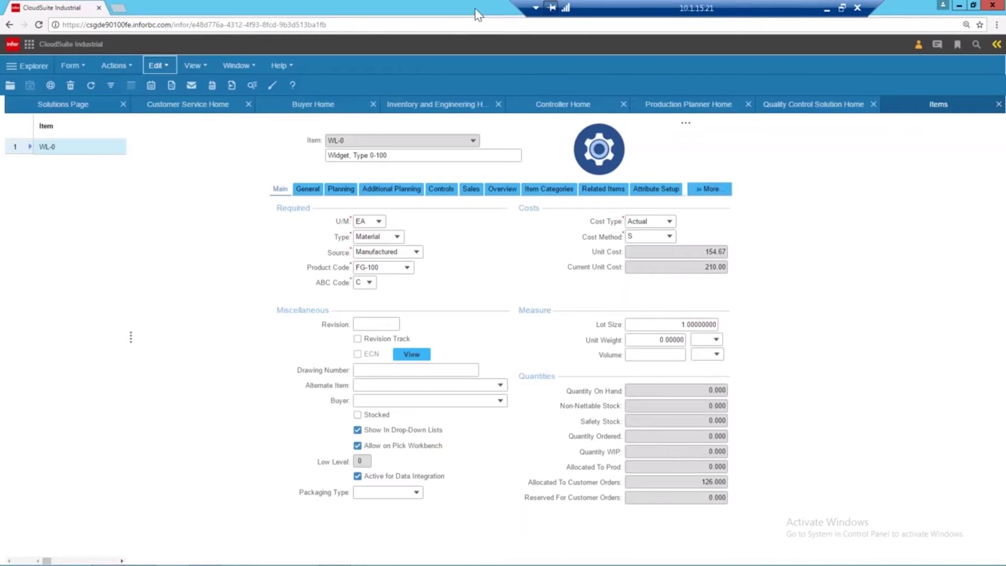
pyautogui.click(826, 8)
pyautogui.click(530, 563)
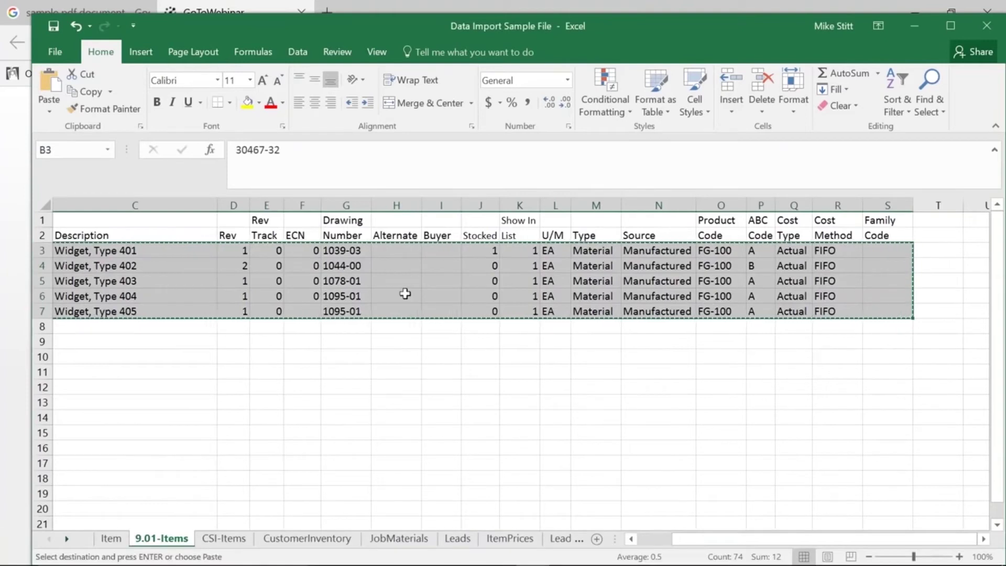
pyautogui.moveTo(765, 564)
pyautogui.click(698, 555)
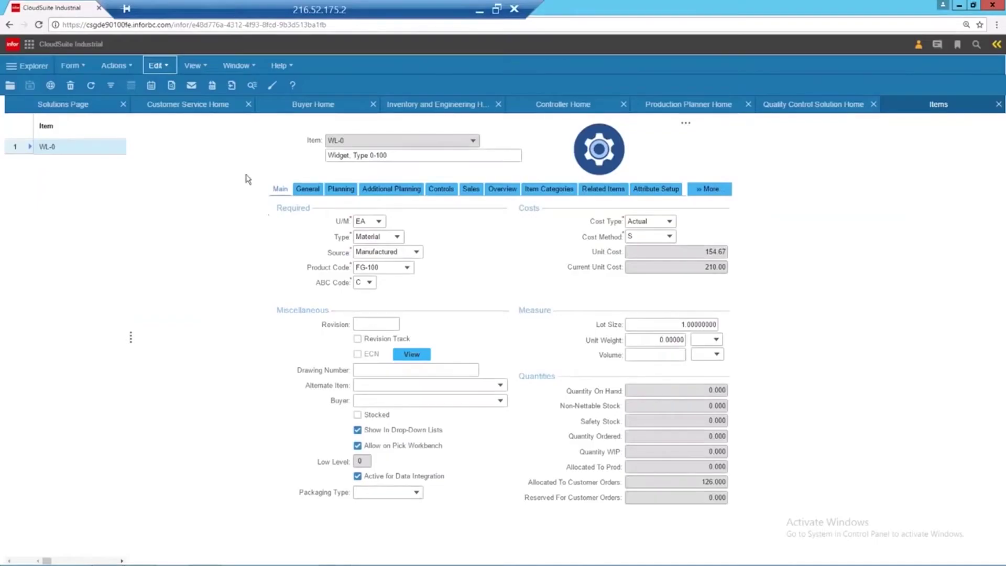
# Step: Append the copied item rows as new records in the Items form, and close the form without saving
pyautogui.click(156, 69)
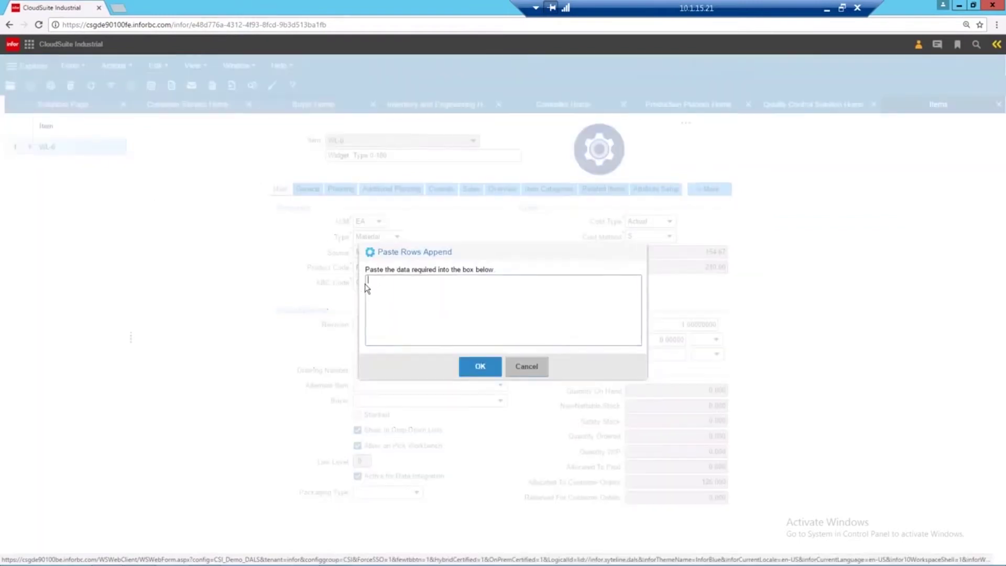
pyautogui.hotkey('ctrl', 'v')
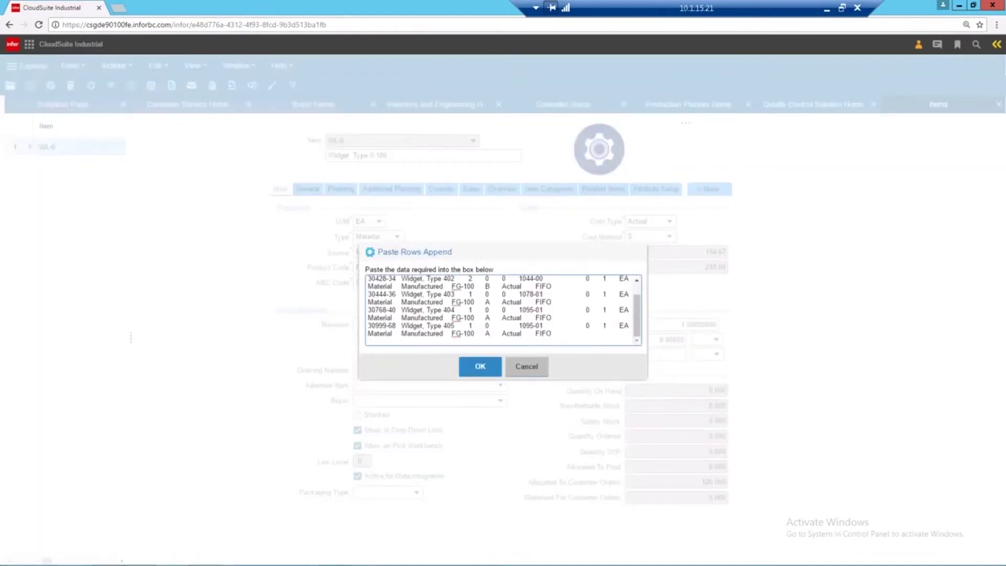
pyautogui.click(480, 367)
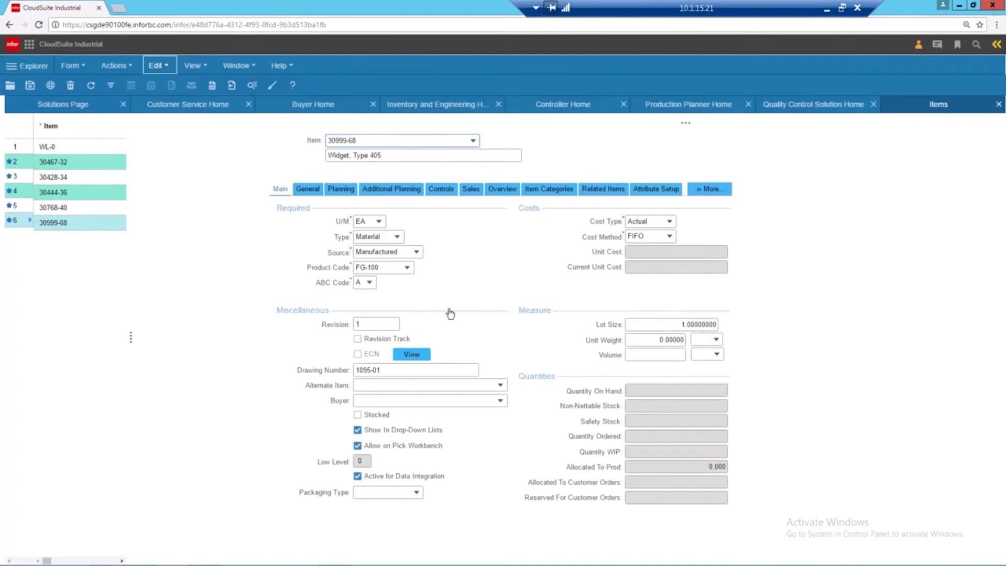
pyautogui.hotkey('ctrl', 'F4')
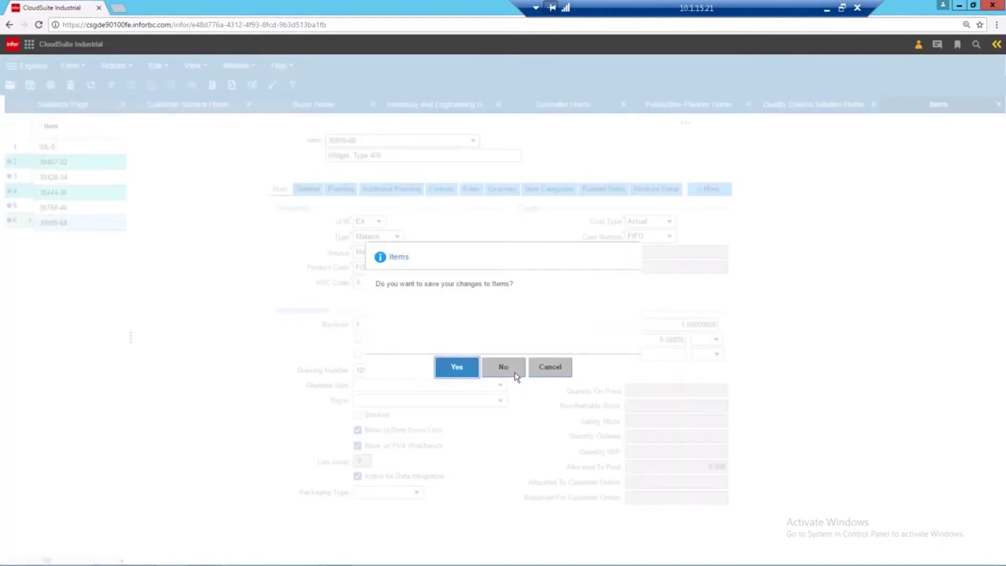
pyautogui.click(503, 366)
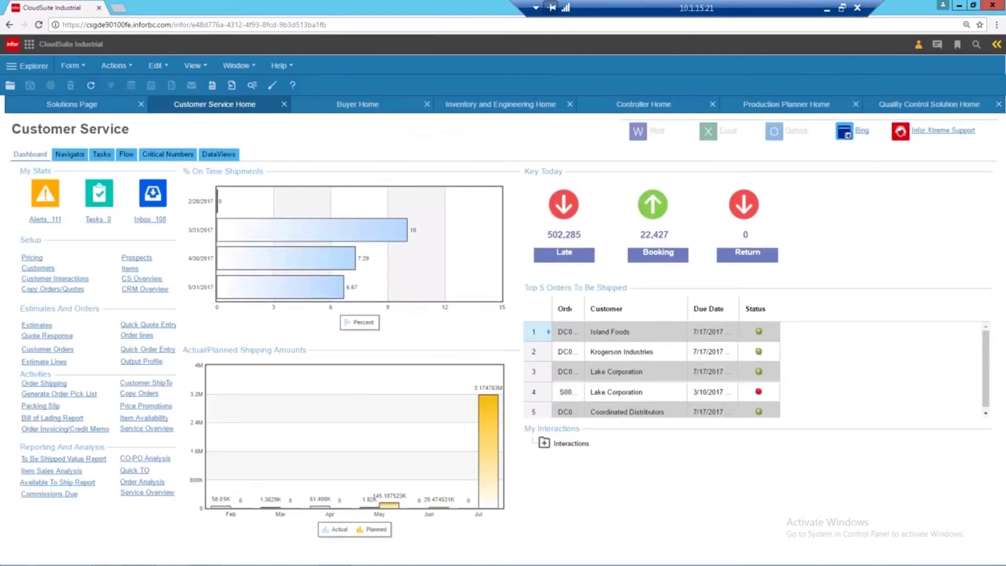
# Step: Switch to the CloudSuite Industrial desktop client and open the Customers records as a DataView
pyautogui.hotkey('alt', 'Tab')
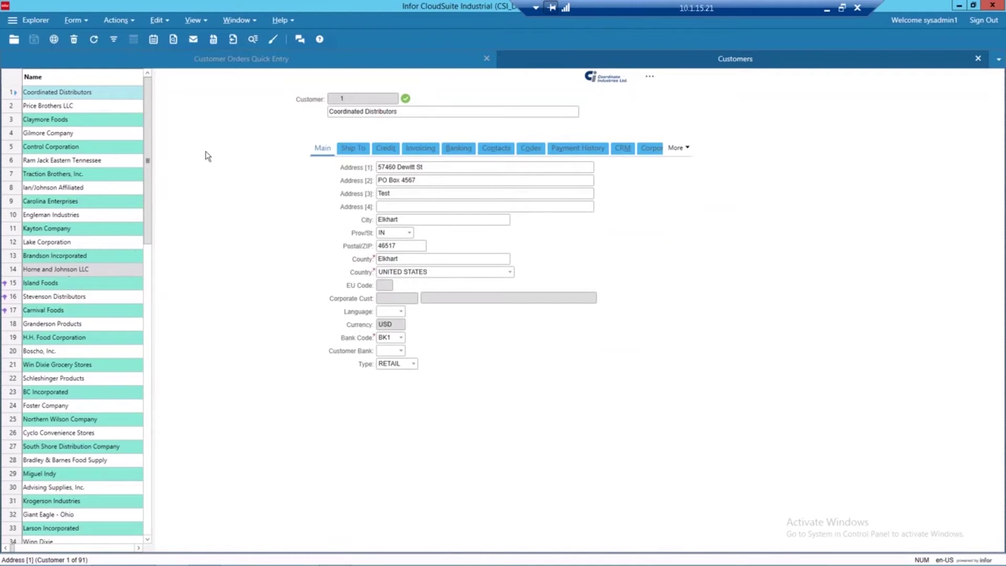
pyautogui.click(233, 41)
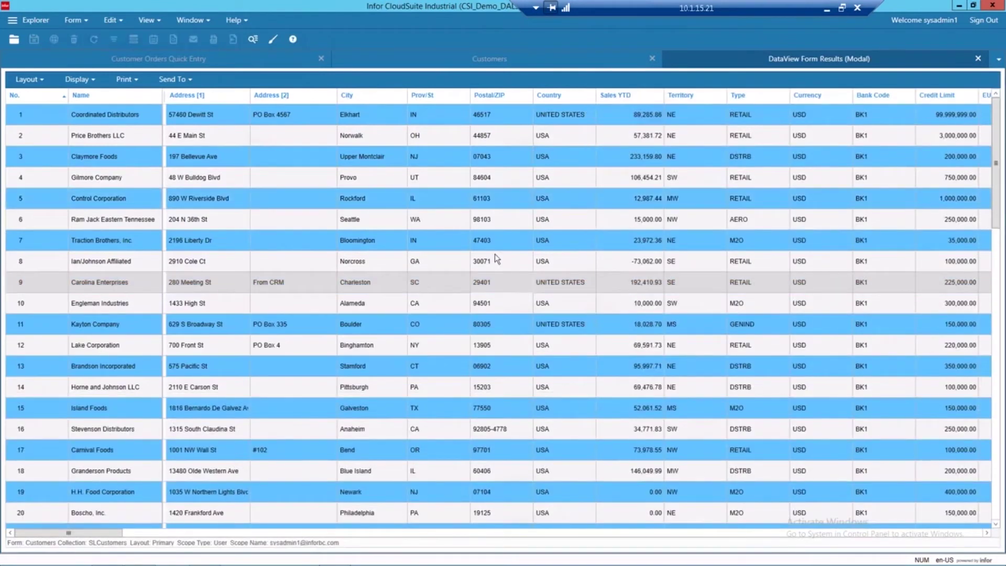
pyautogui.click(494, 219)
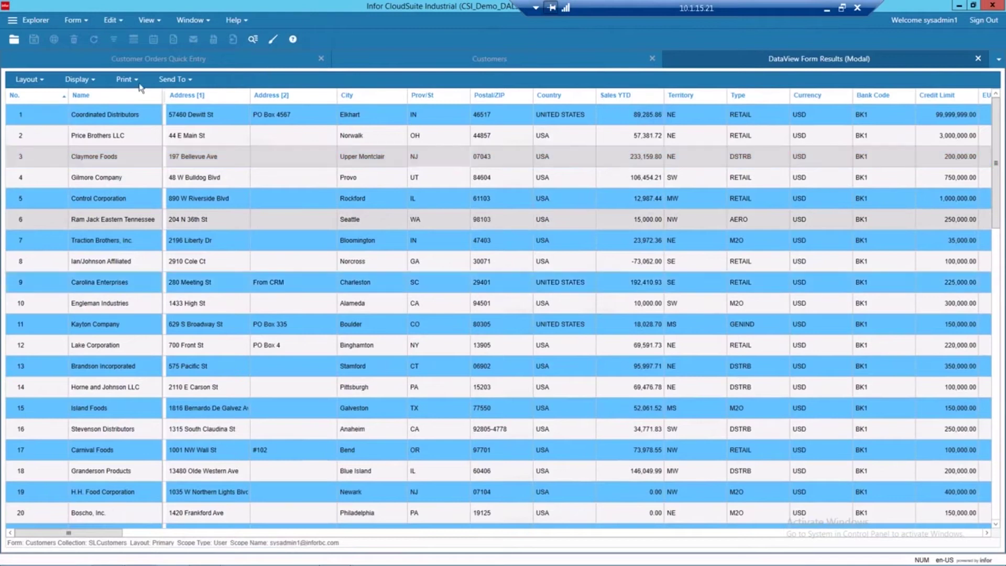
# Step: Show the DataView's column filters and filter Sales YTD to values greater than 0
pyautogui.click(77, 80)
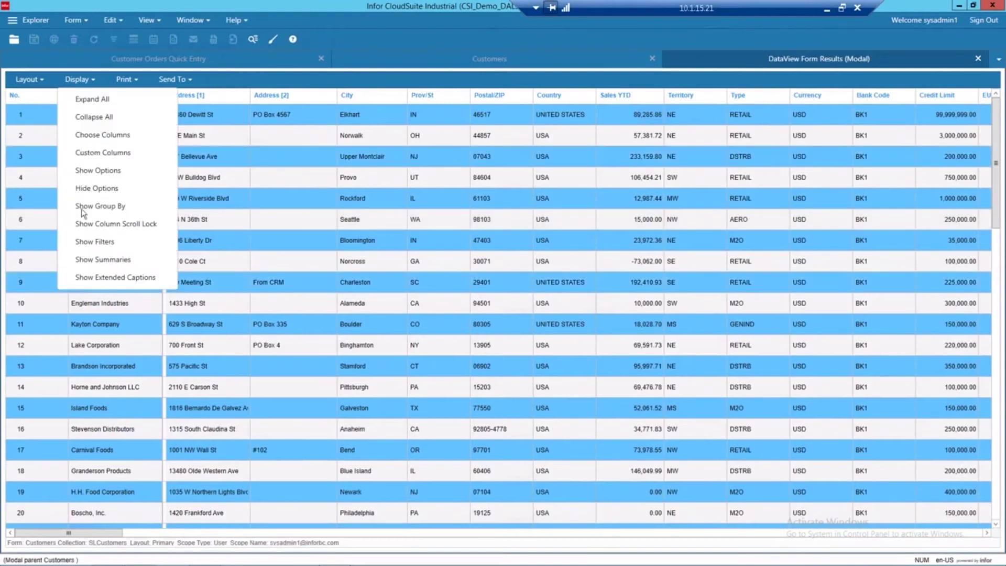
pyautogui.click(100, 241)
pyautogui.click(609, 152)
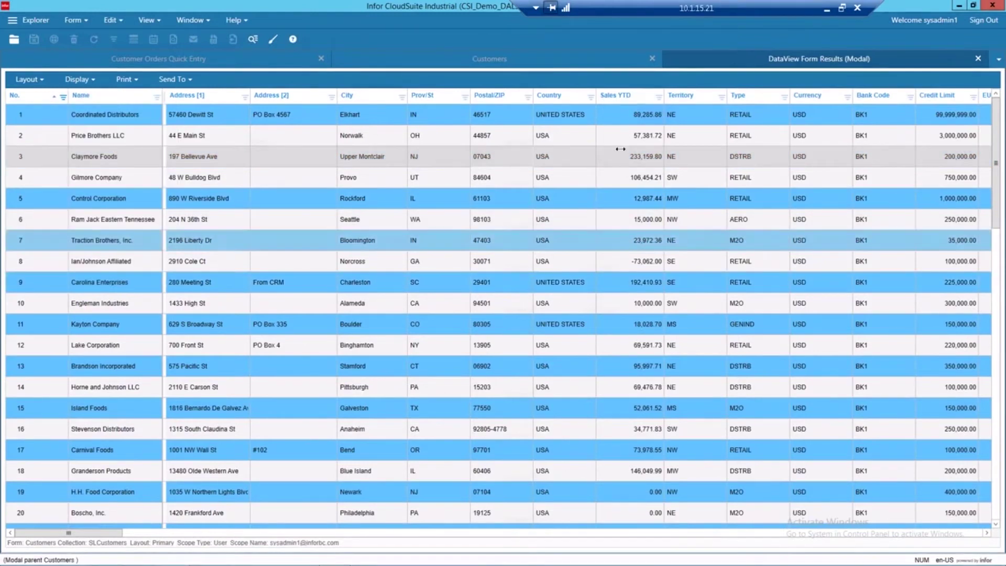
pyautogui.click(659, 98)
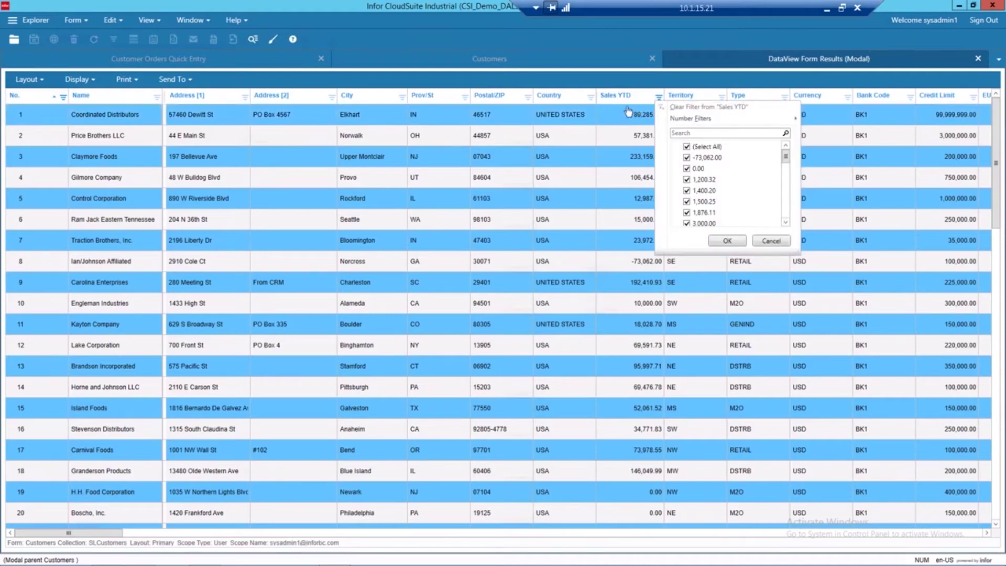
pyautogui.moveTo(692, 121)
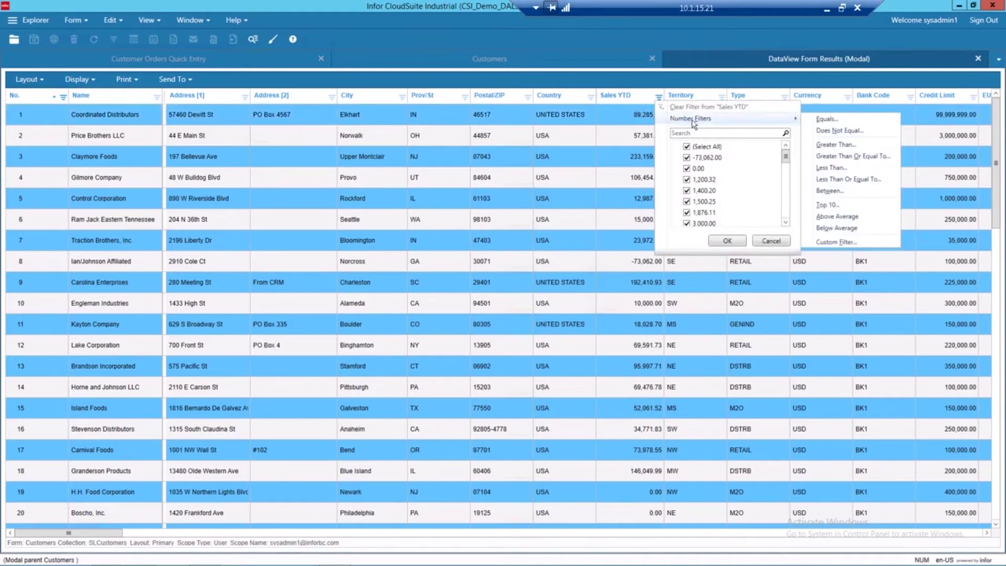
pyautogui.click(832, 147)
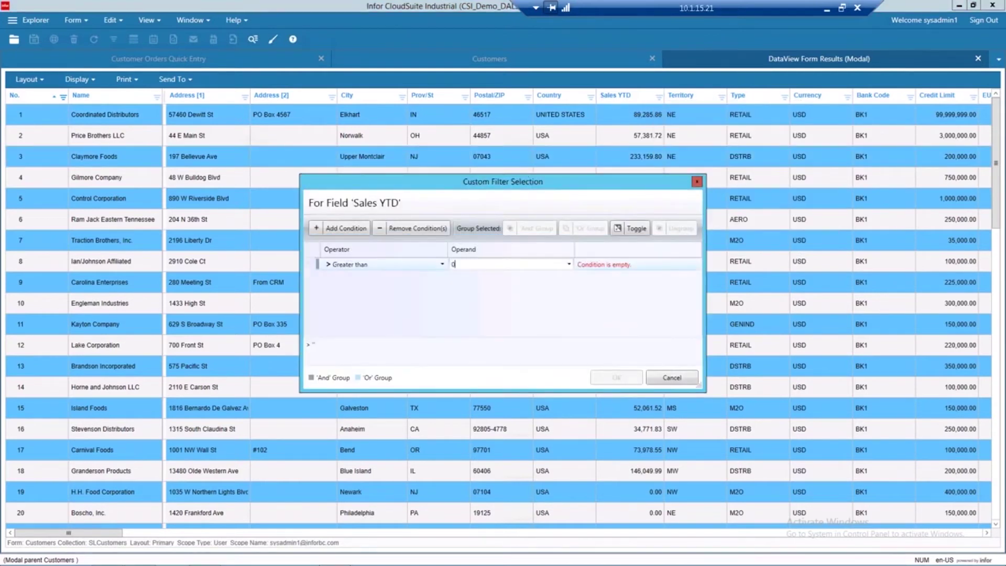
pyautogui.click(587, 268)
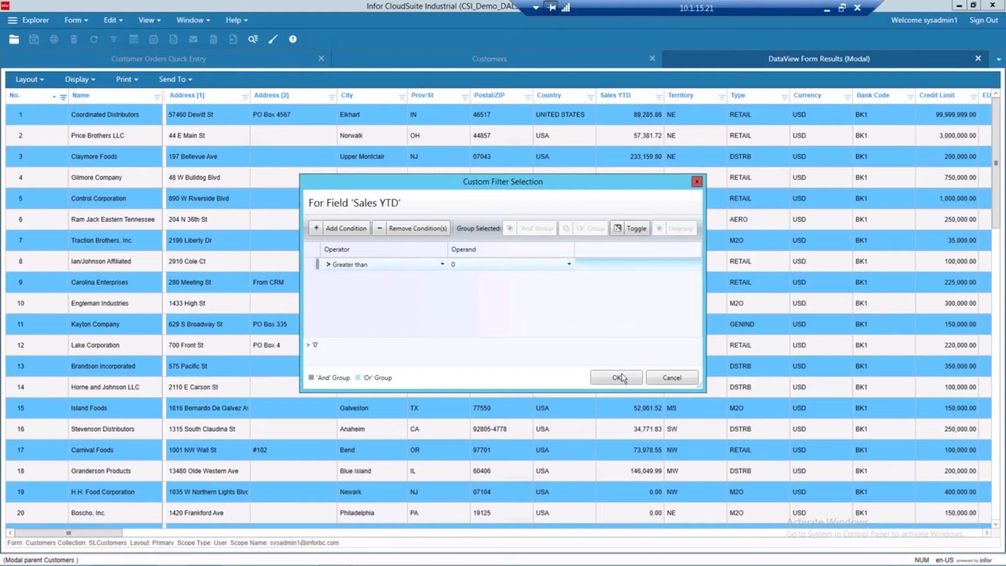
pyautogui.click(616, 378)
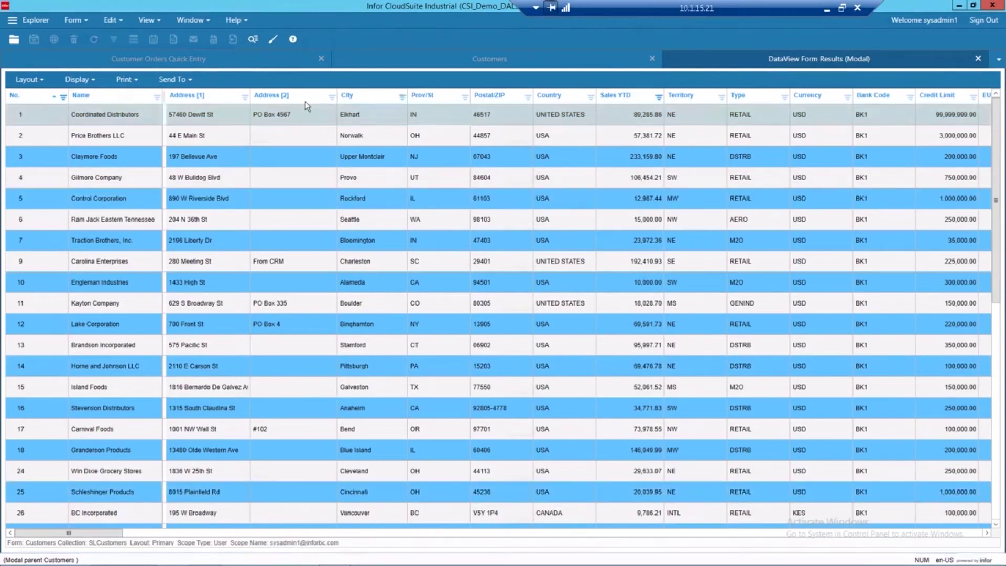
# Step: Show summaries in the DataView and add a Sum summary to the Sales YTD column
pyautogui.click(92, 80)
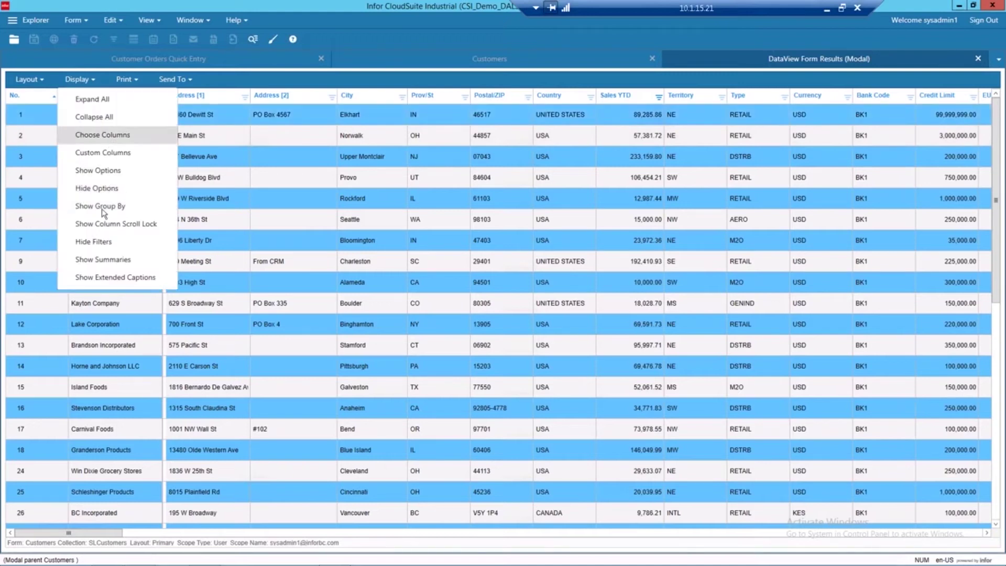
pyautogui.click(92, 260)
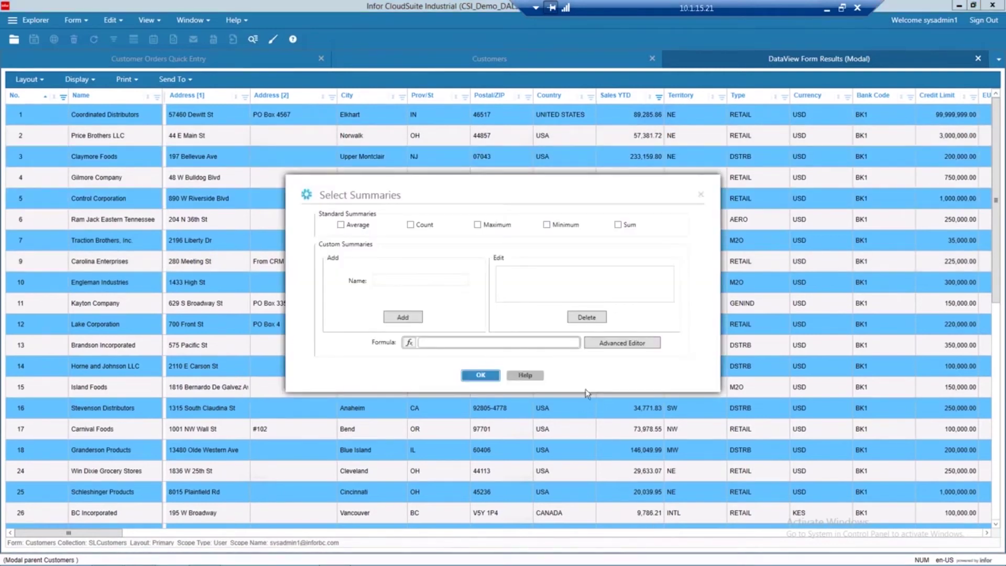
pyautogui.click(618, 225)
pyautogui.click(480, 375)
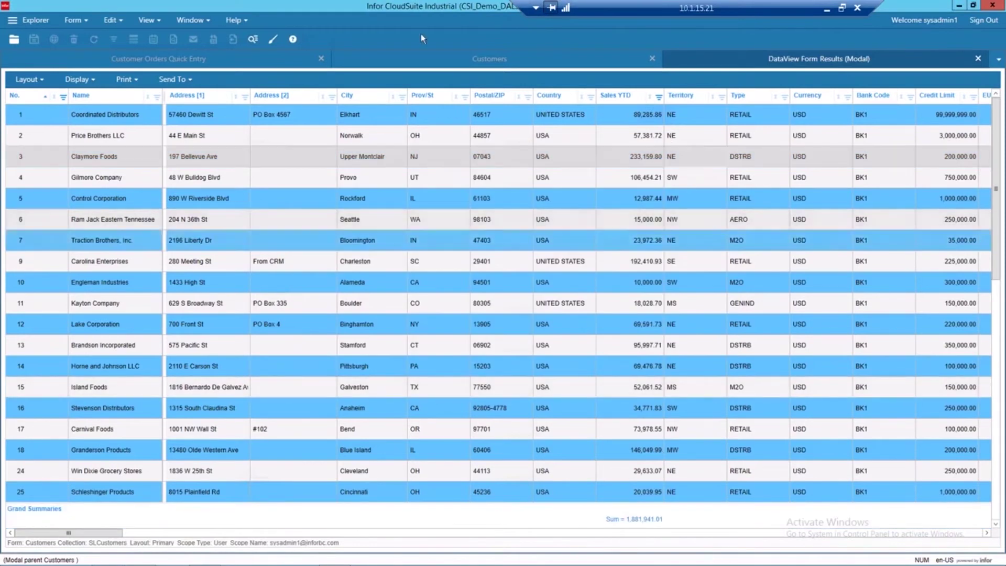
# Step: Show the group-by area, group the customers by Territory, and expand all groups
pyautogui.rightClick(140, 93)
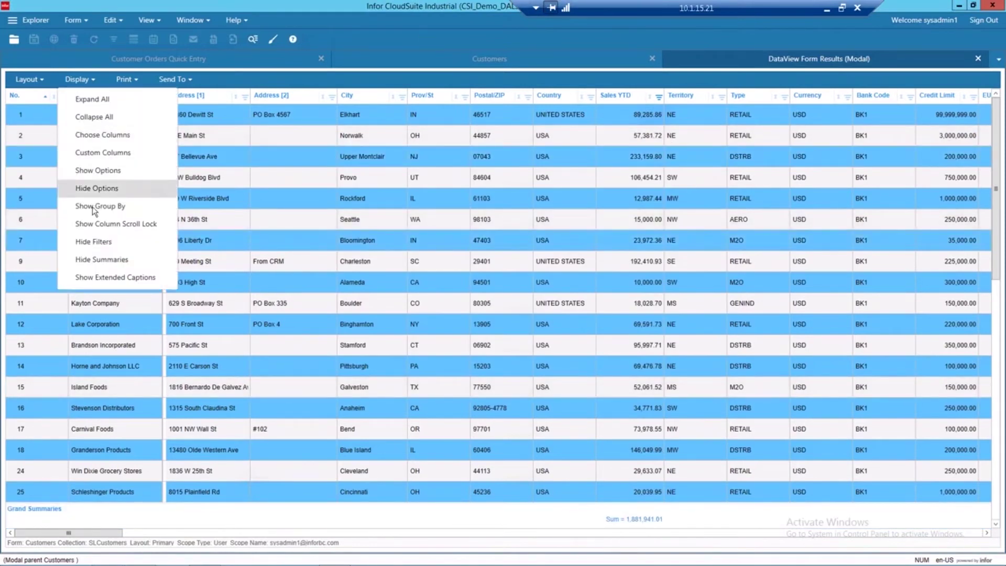
pyautogui.click(95, 207)
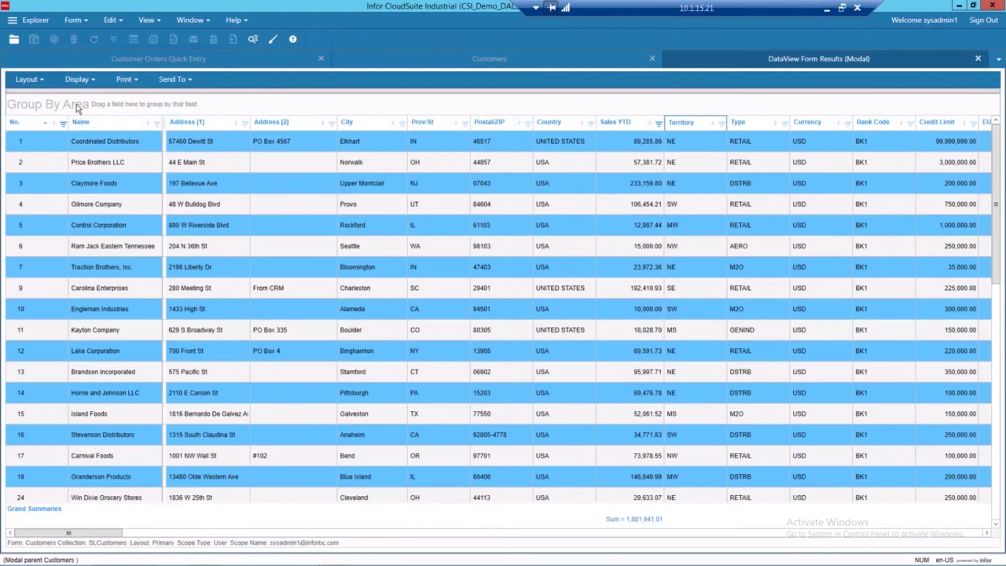
pyautogui.moveTo(77, 108); pyautogui.dragTo(79, 108)
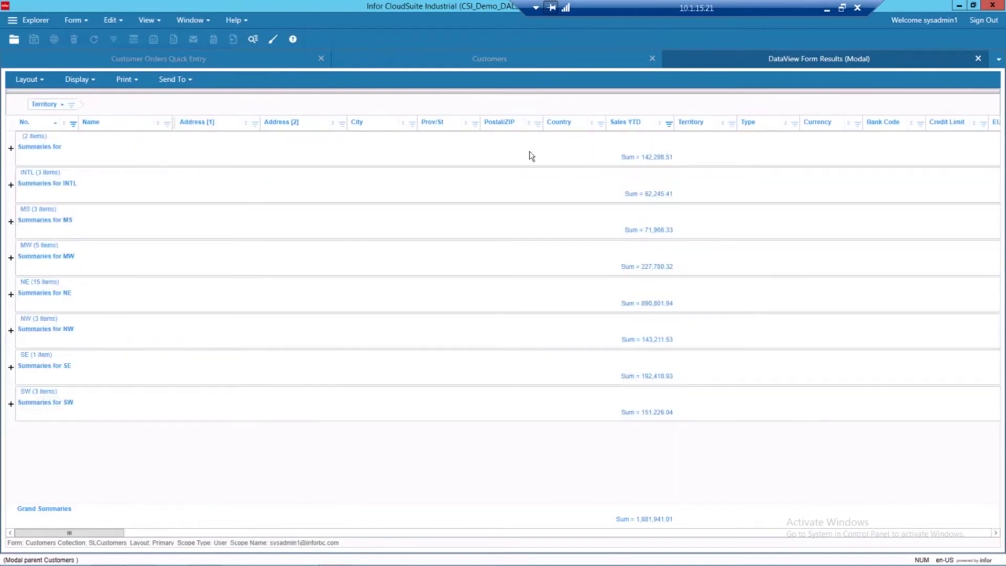
pyautogui.click(80, 80)
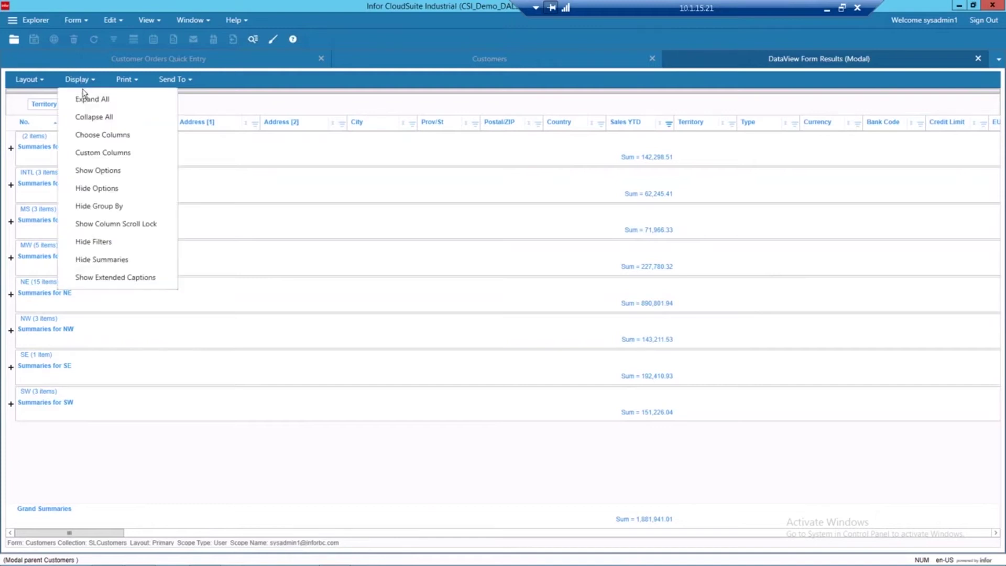
pyautogui.click(95, 102)
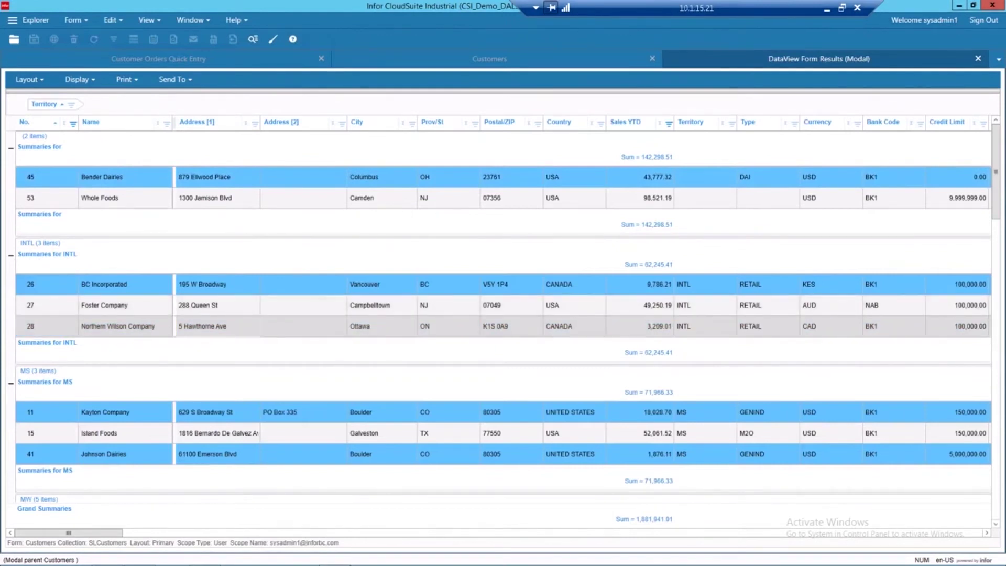
pyautogui.click(71, 325)
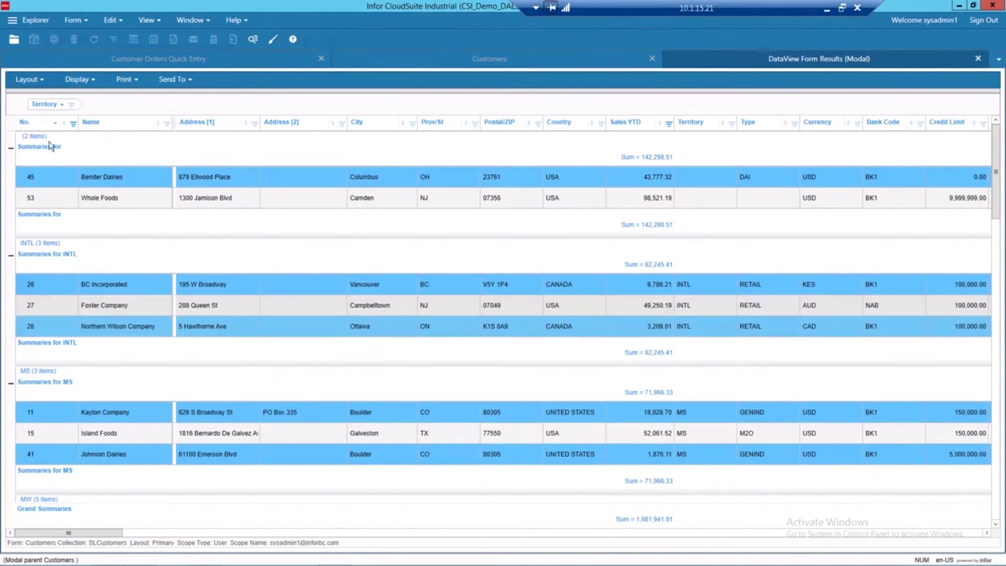
# Step: Close the DataView results without saving the layout and switch back to the Customer Service Home in the browser
pyautogui.click(29, 80)
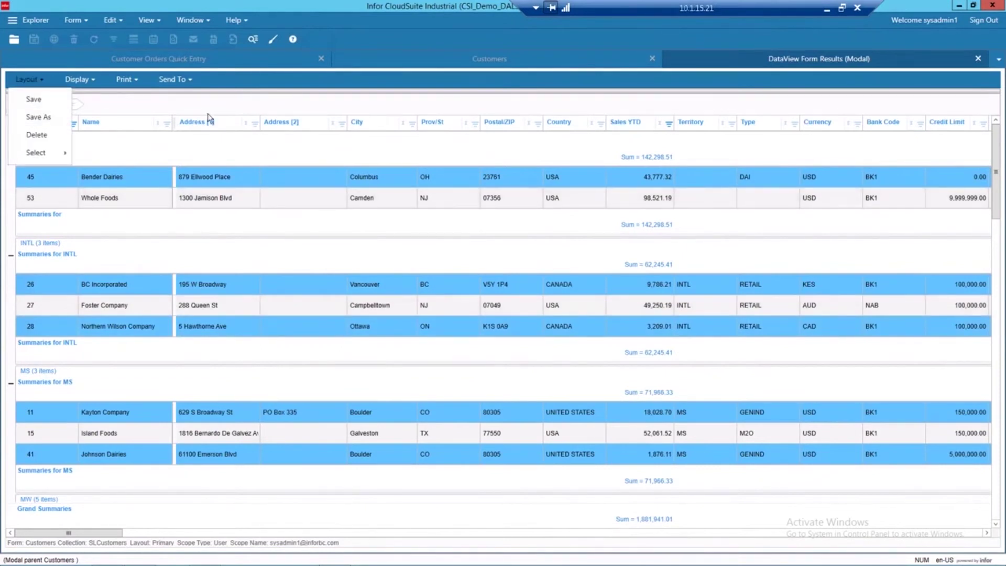
pyautogui.click(978, 58)
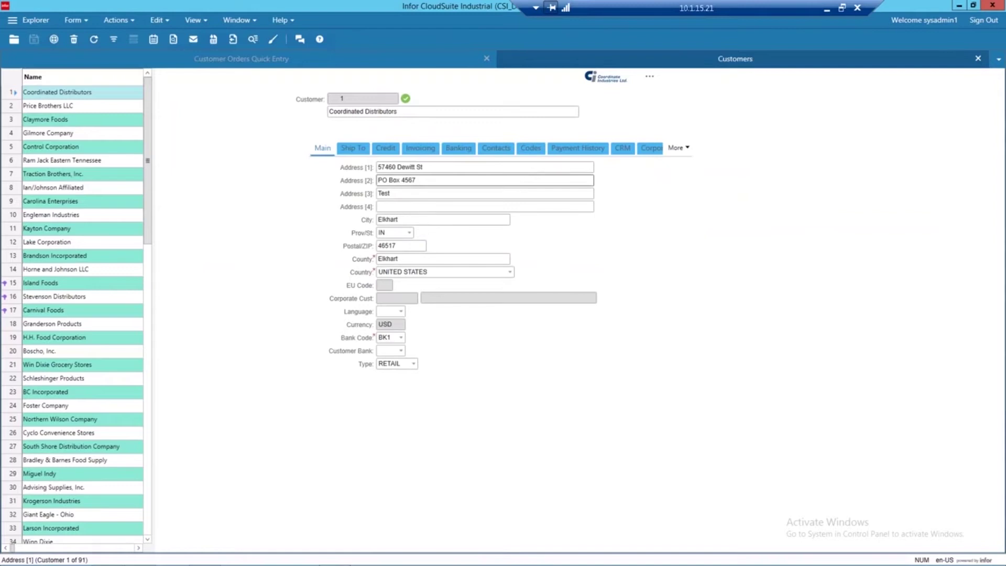
pyautogui.hotkey('alt', 'Tab')
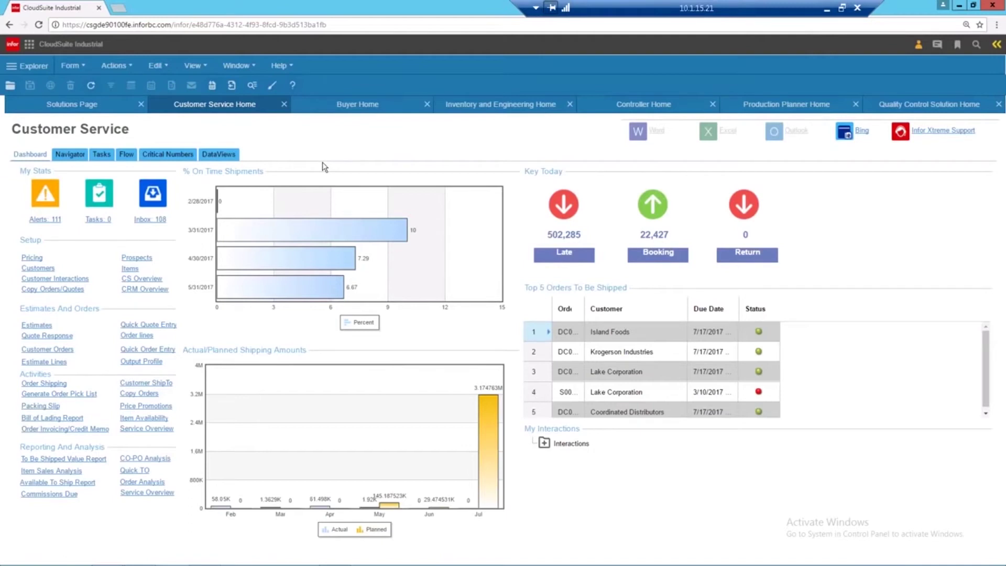
# Step: Open the Customer Services Overview and examine the Pricing options flow and the Order Management topics
pyautogui.click(140, 279)
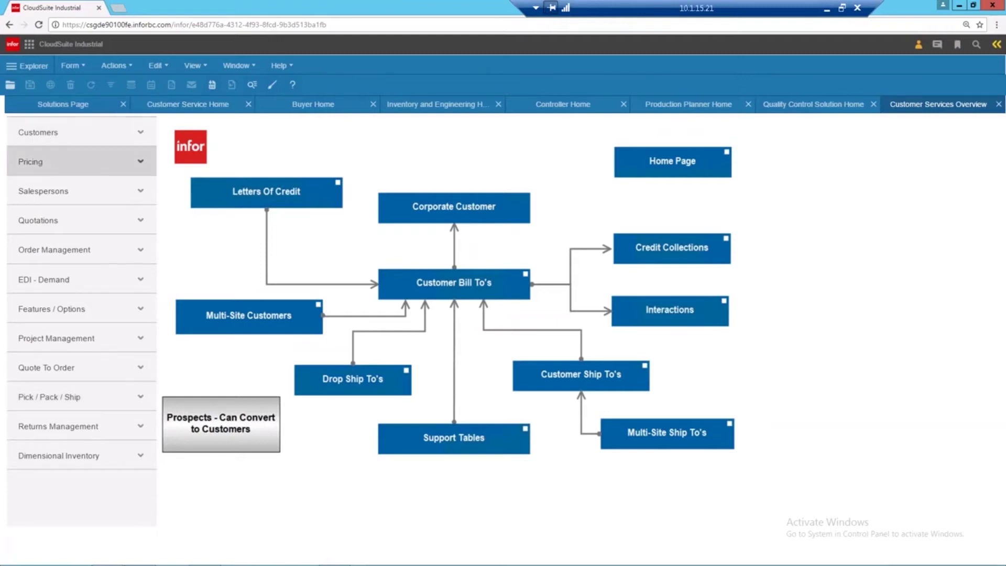
pyautogui.click(33, 163)
pyautogui.click(57, 193)
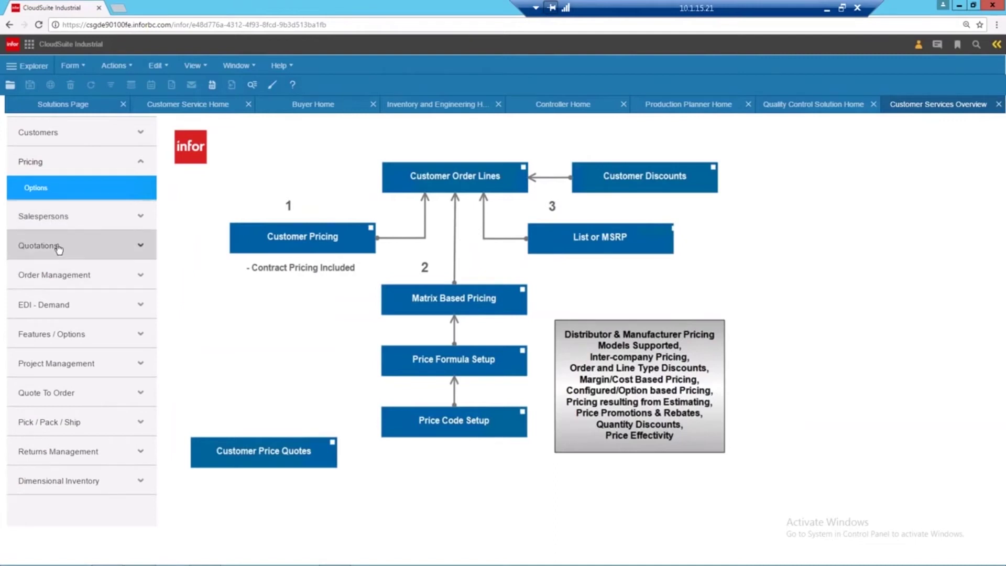
pyautogui.click(138, 280)
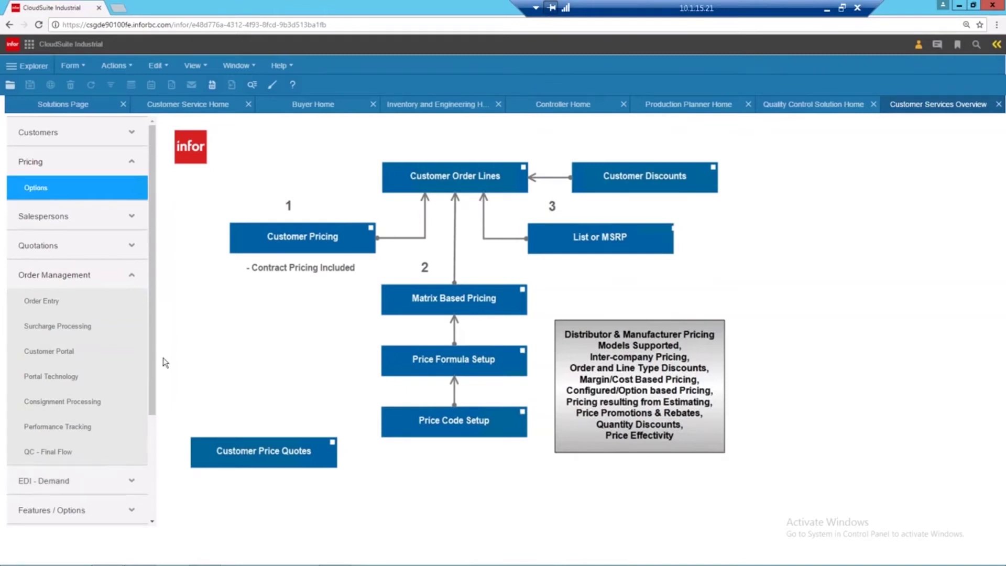
pyautogui.scroll(-1, 151, 414)
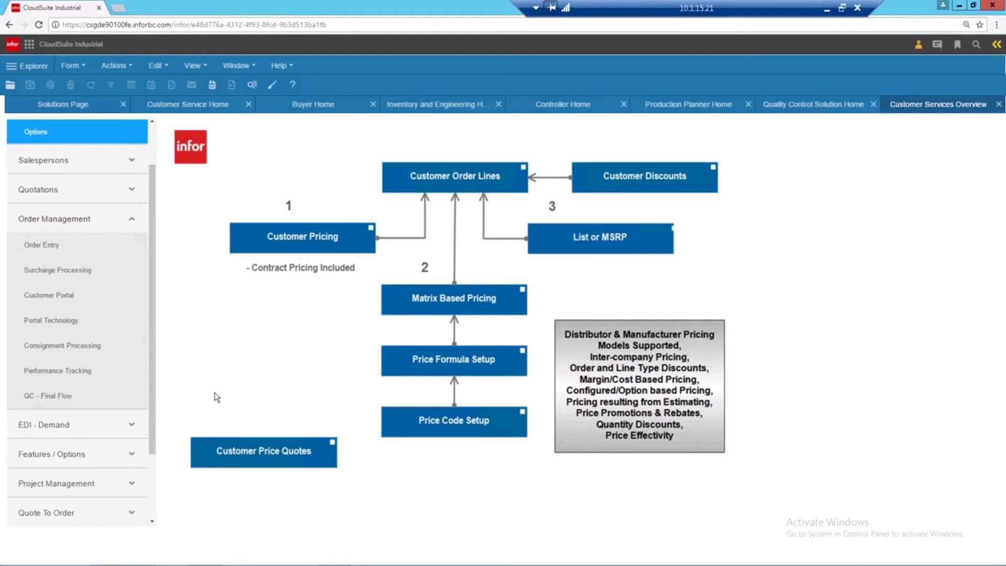
# Step: Switch to the CloudSuite Industrial desktop client and bring up the Customer Orders Quick Entry form, selecting the order's Cust PO field
pyautogui.hotkey('alt', 'Tab')
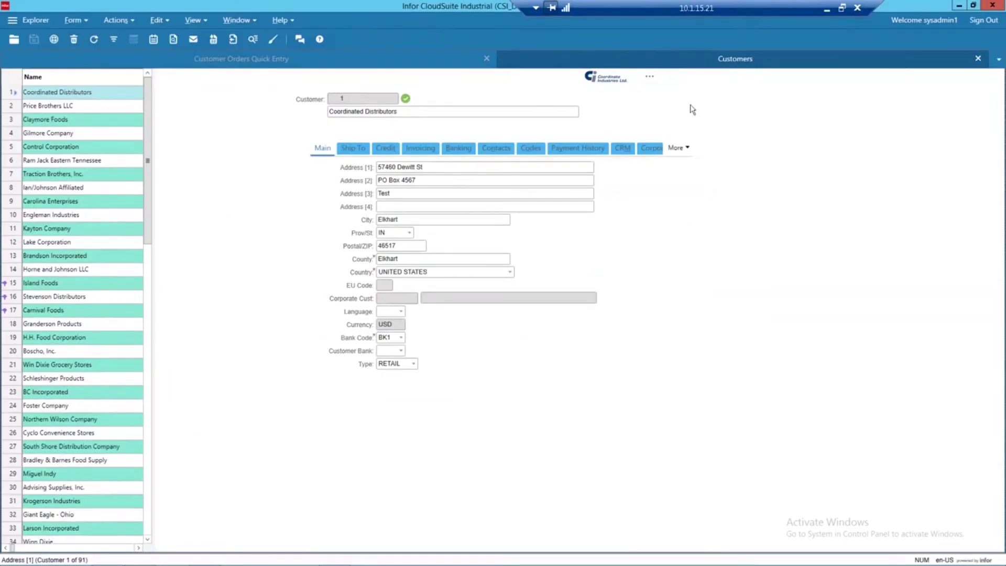
pyautogui.click(263, 59)
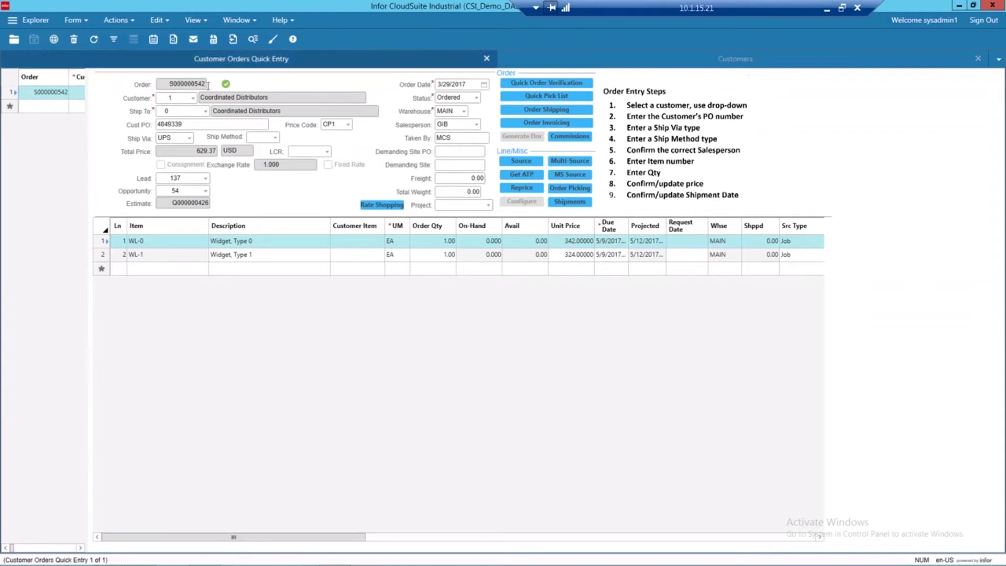
pyautogui.click(189, 125)
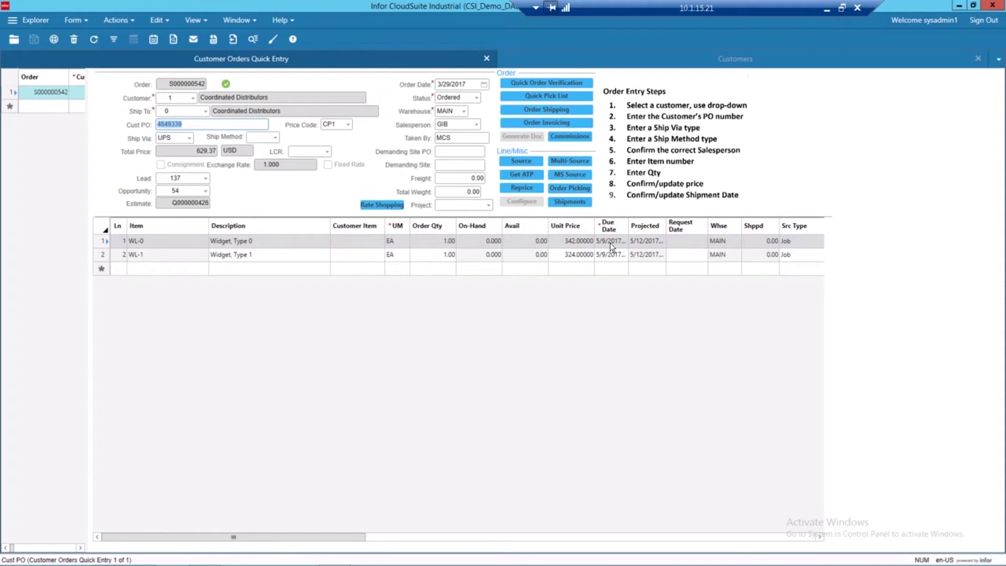
# Step: Run Get ATP for the WL-0 order line, view its plan detail chart, and cancel without accepting the projected due date
pyautogui.click(518, 174)
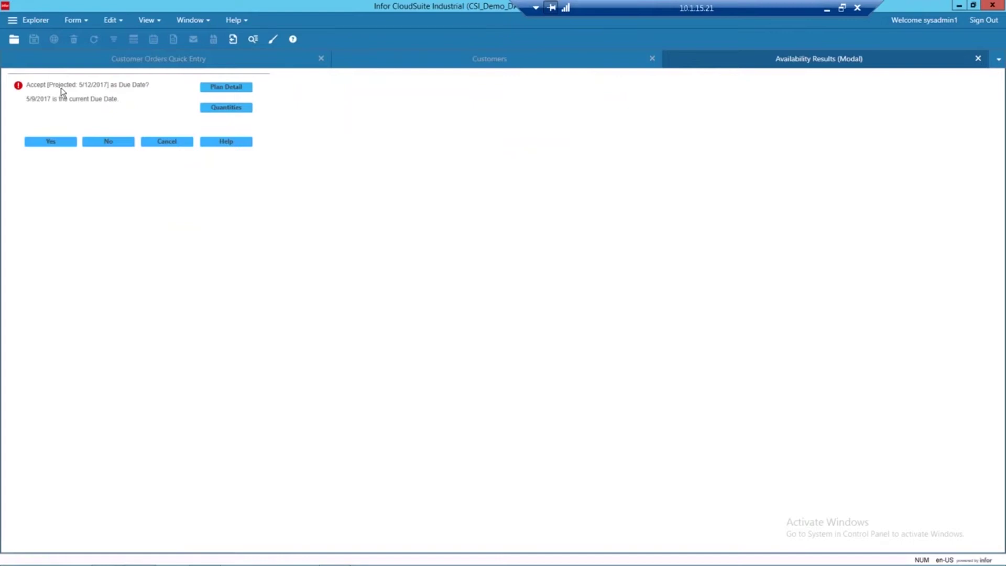
pyautogui.click(226, 88)
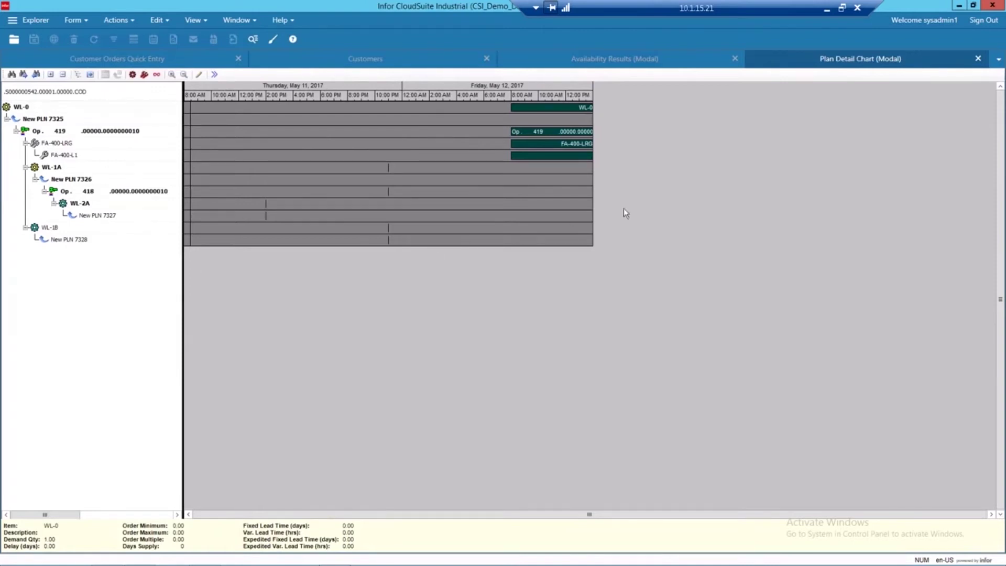
pyautogui.click(978, 59)
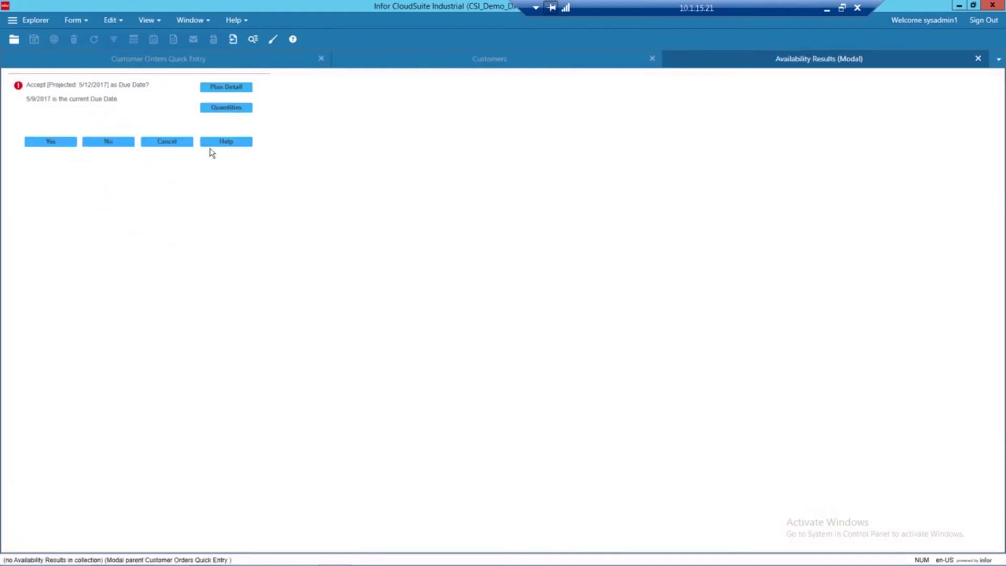
pyautogui.click(169, 141)
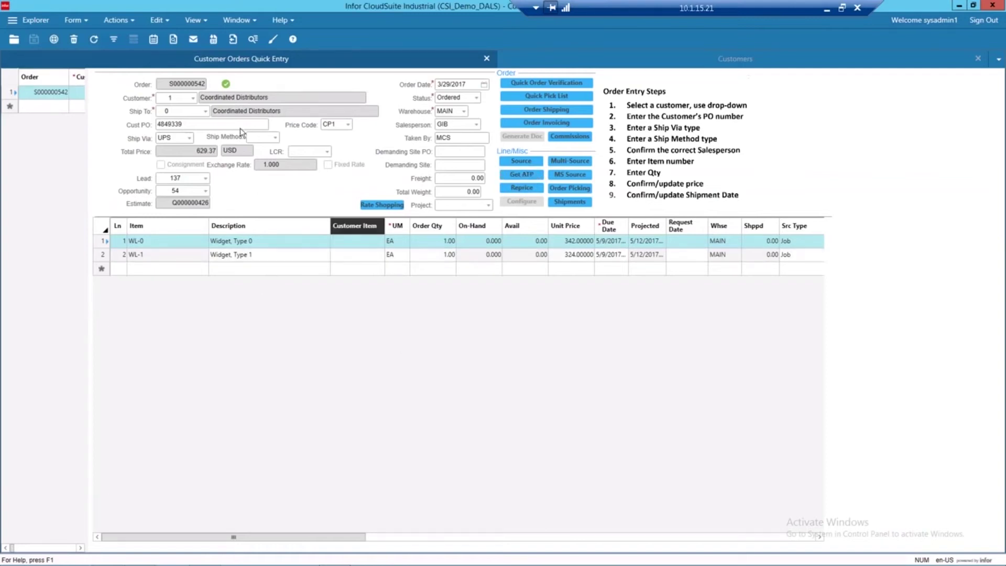
# Step: Clear the current order with a new filter, find the order by the customer's PO number, and review its order, PO and customer fields
pyautogui.press('F4')
pyautogui.press('Delete')
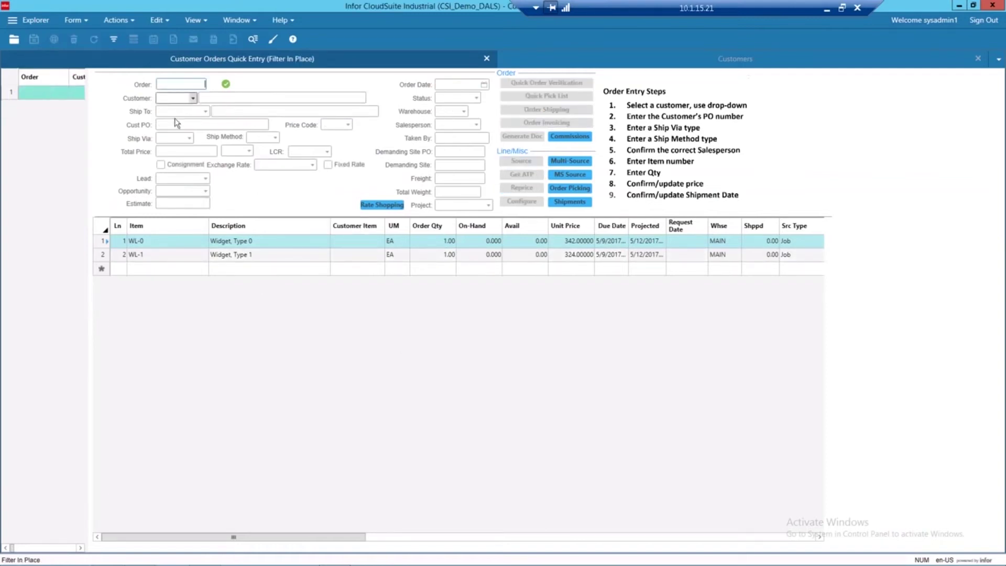
pyautogui.click(172, 126)
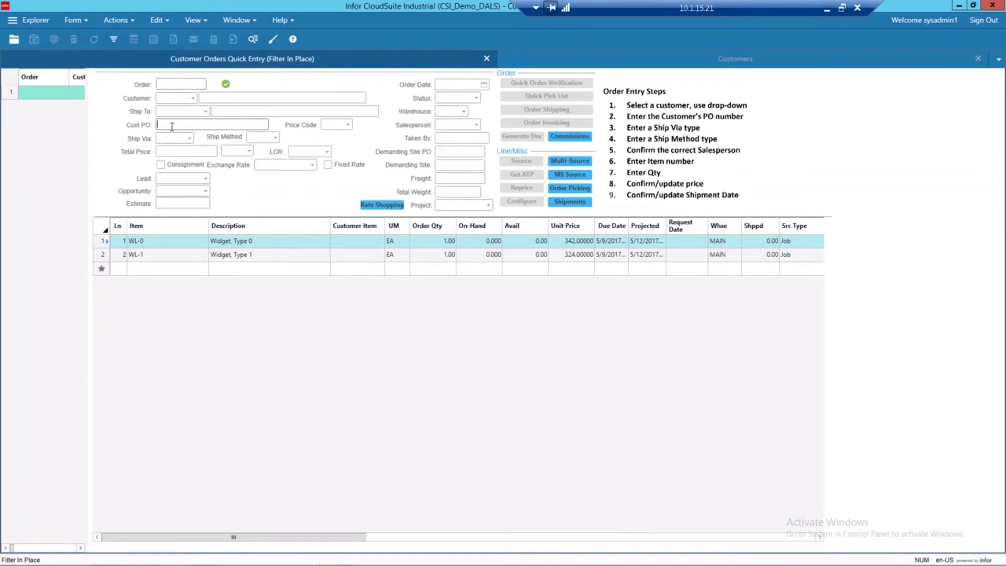
pyautogui.write('4849')
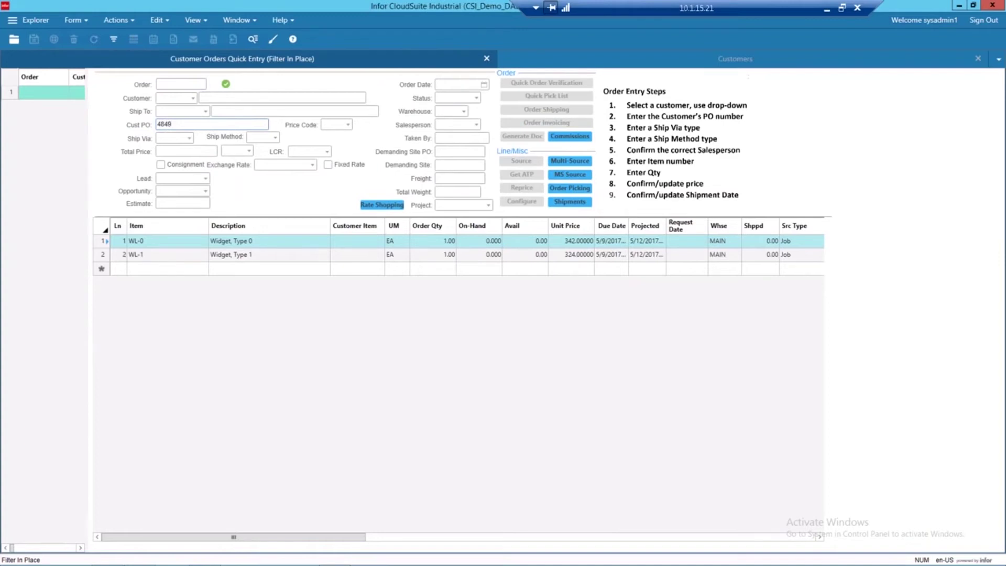
pyautogui.press('F4')
pyautogui.doubleClick(181, 85)
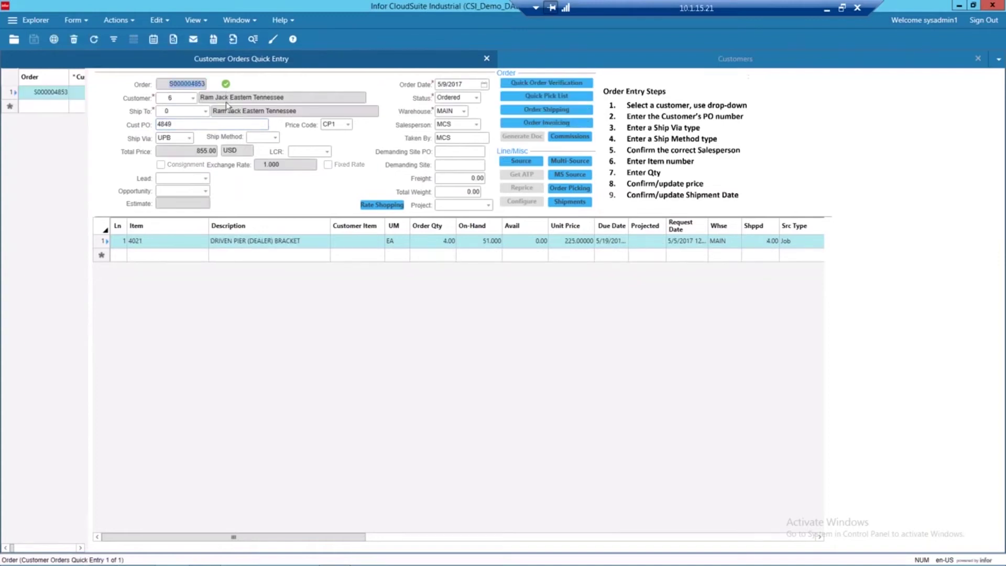
pyautogui.doubleClick(188, 124)
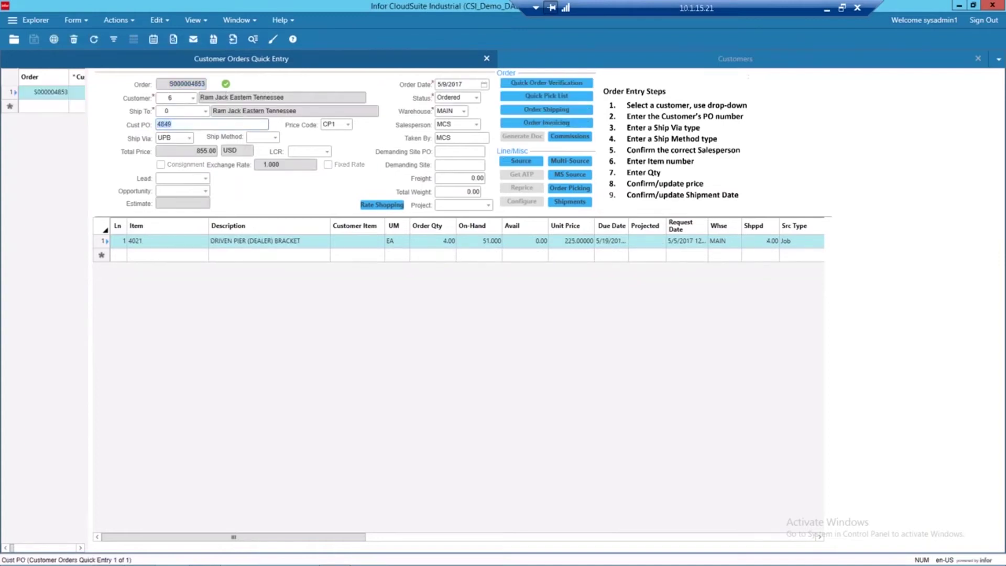
pyautogui.doubleClick(220, 99)
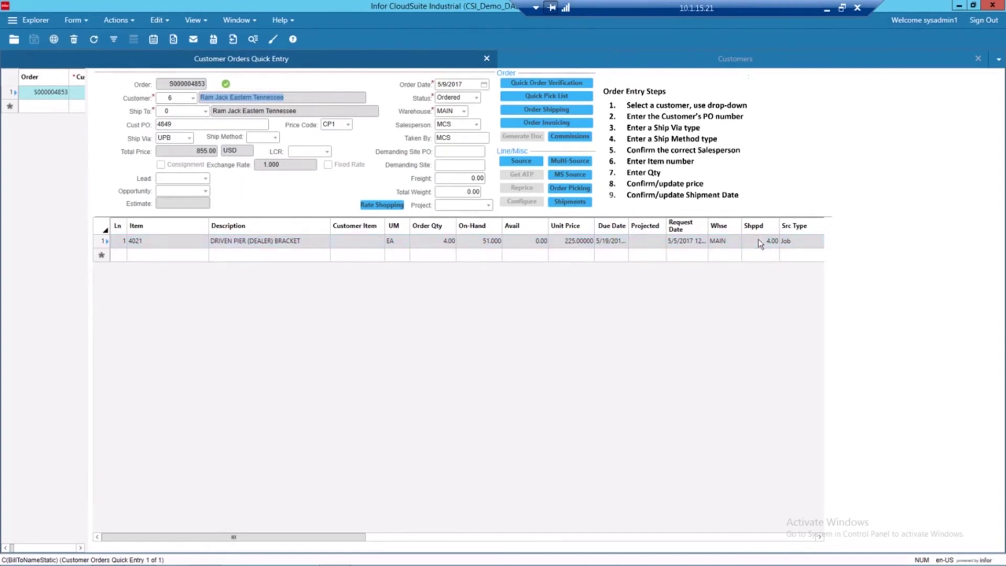
# Step: View the order line's shipments and its UPS tracking page, and close both to return to the order
pyautogui.click(569, 202)
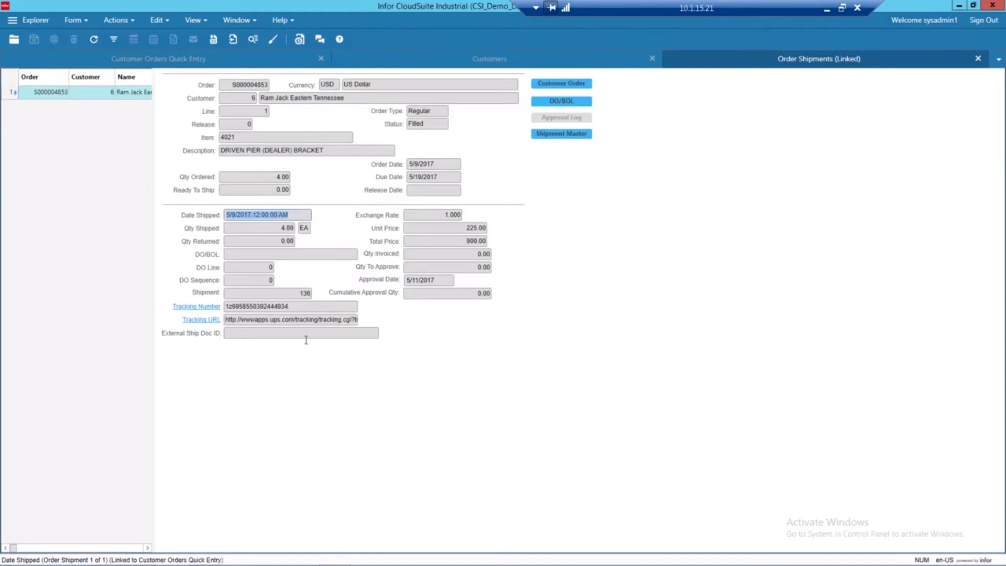
pyautogui.click(193, 307)
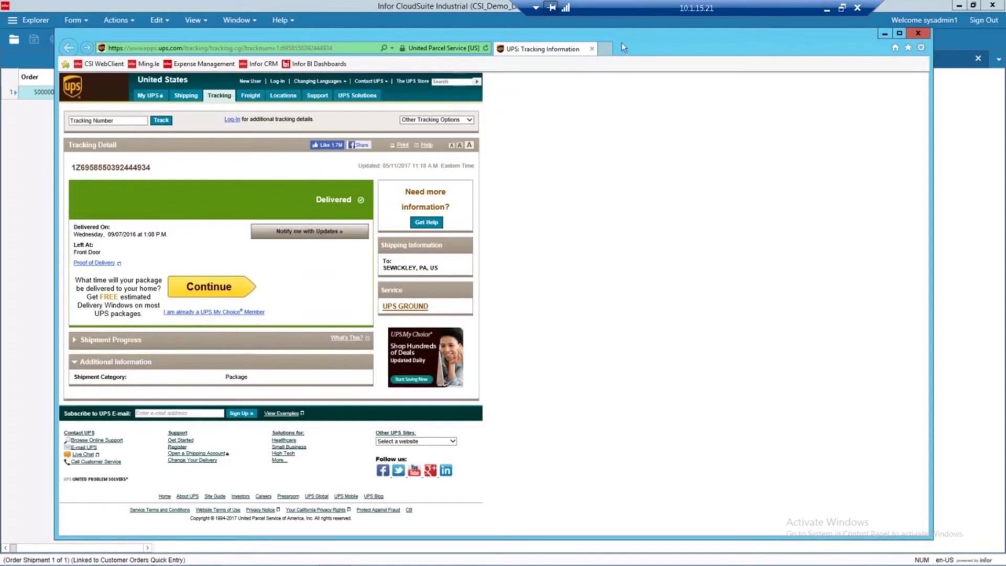
pyautogui.click(592, 49)
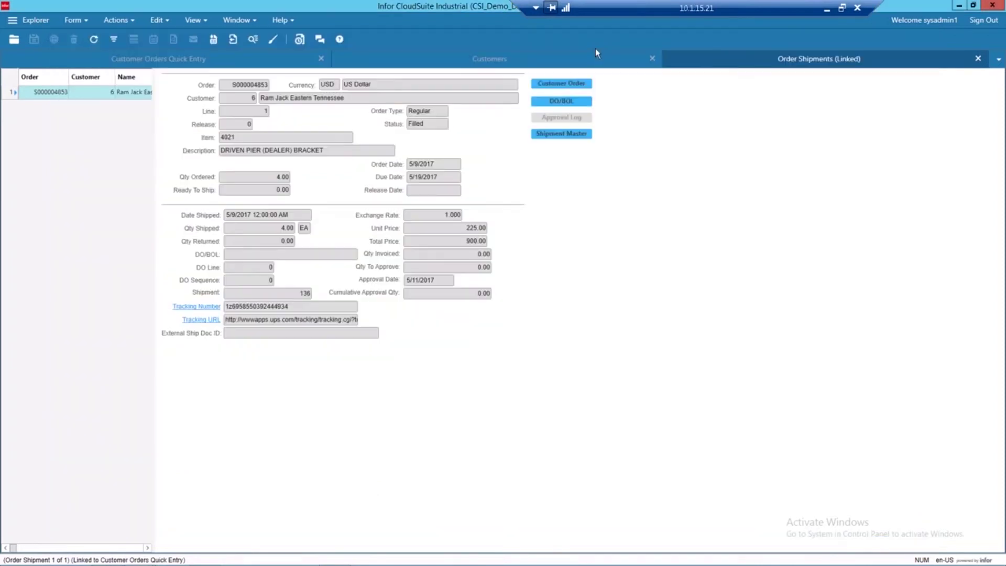
pyautogui.click(977, 58)
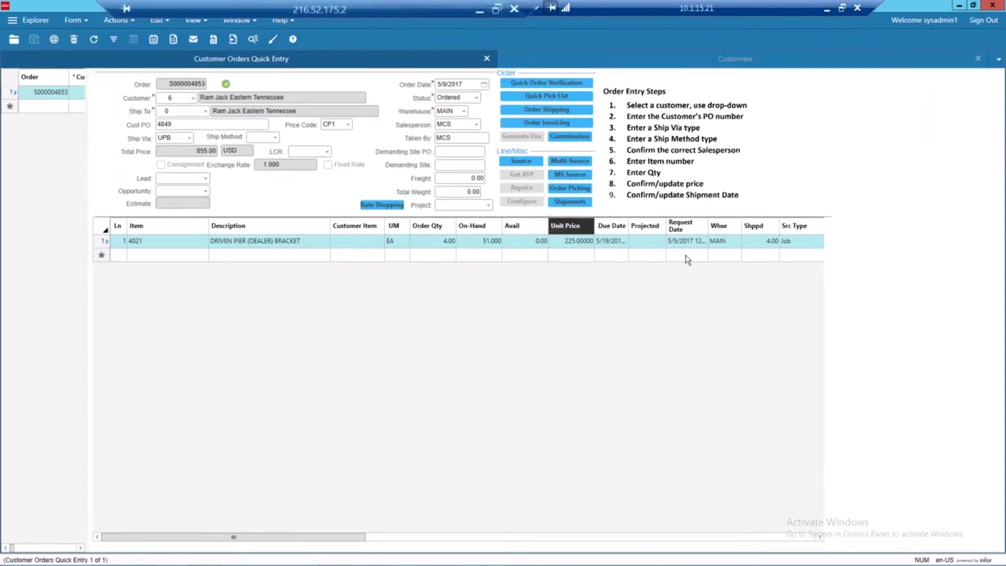
# Step: Switch back to the browser and open the Planning Overview from the Production Planner Home
pyautogui.hotkey('alt', 'Tab')
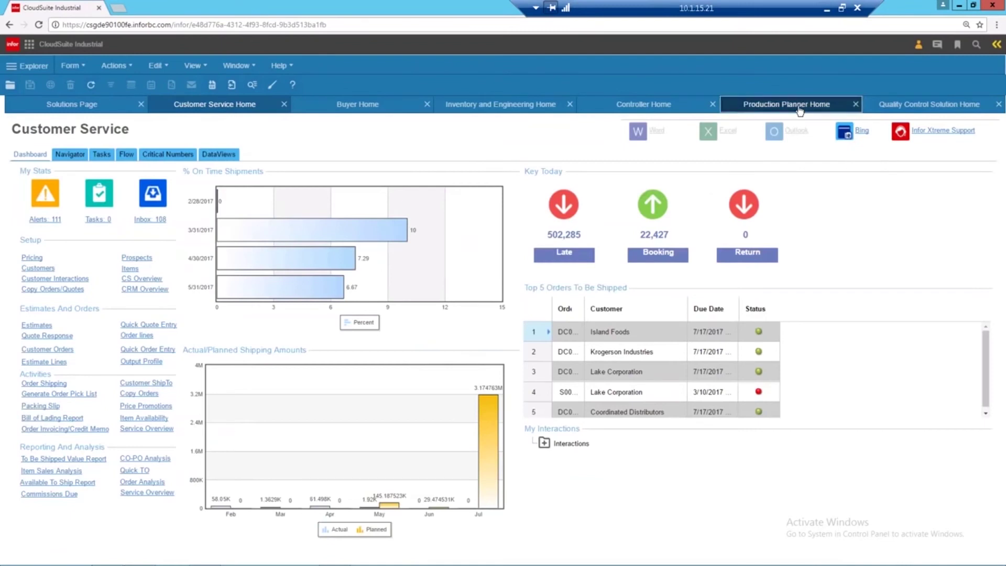
pyautogui.click(799, 108)
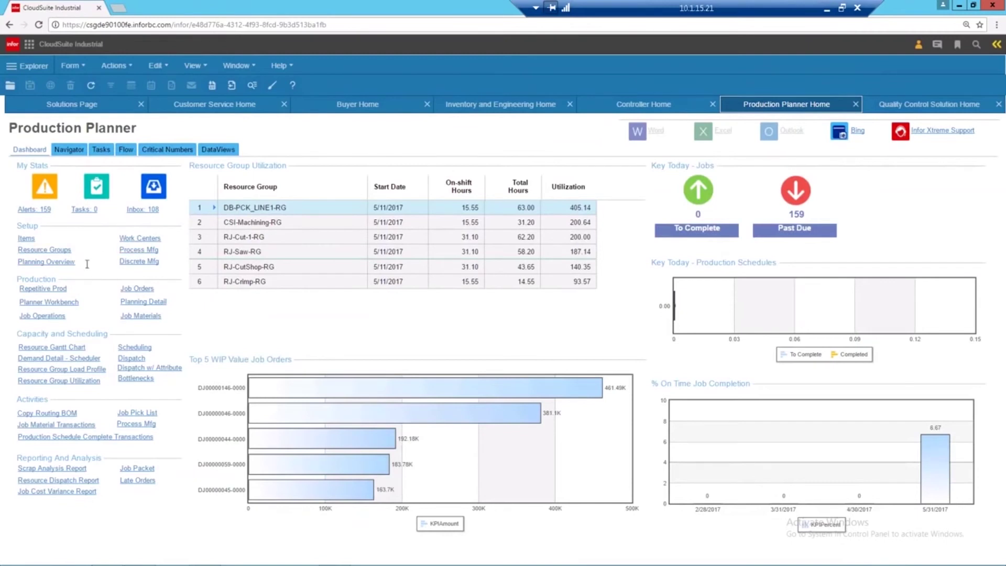
pyautogui.click(39, 265)
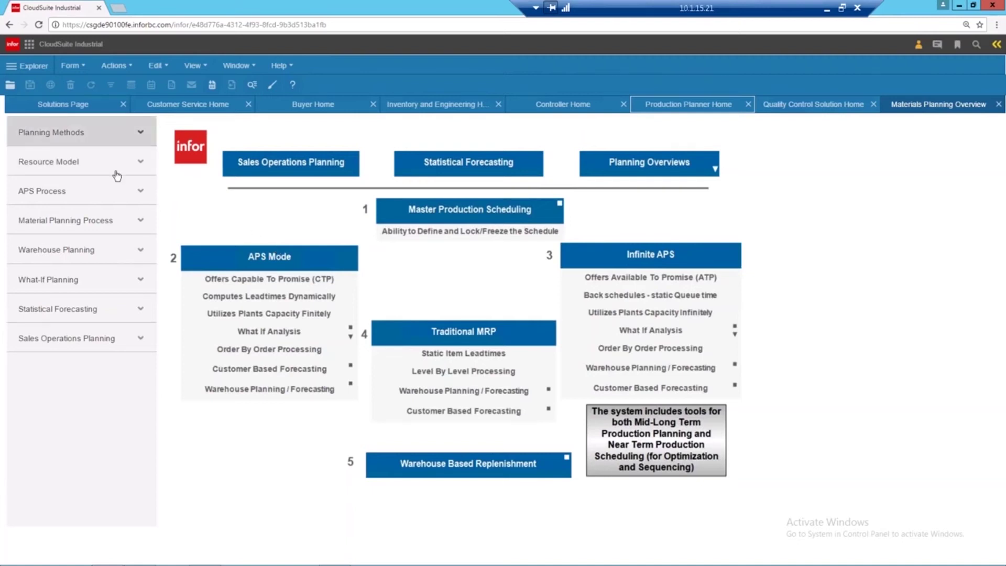
# Step: Examine the What-If Planning and Statistical Forecasting topics, and close the Materials Planning Overview
pyautogui.click(52, 282)
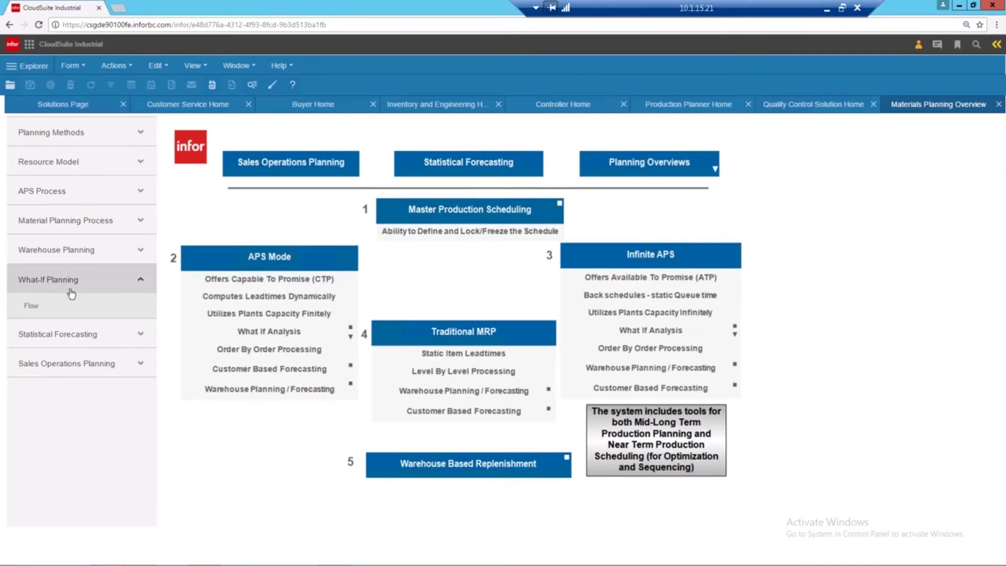
pyautogui.click(139, 283)
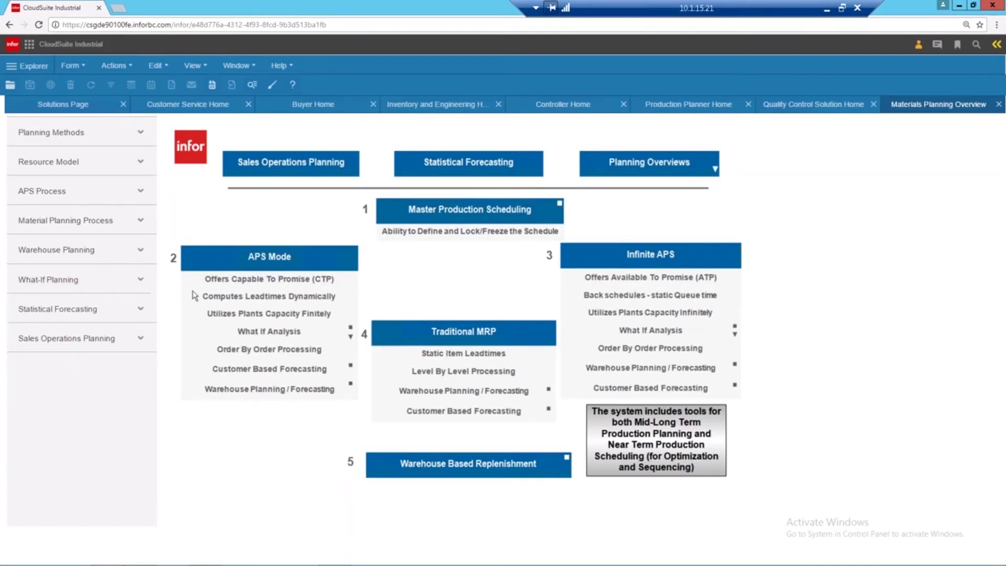
pyautogui.click(68, 310)
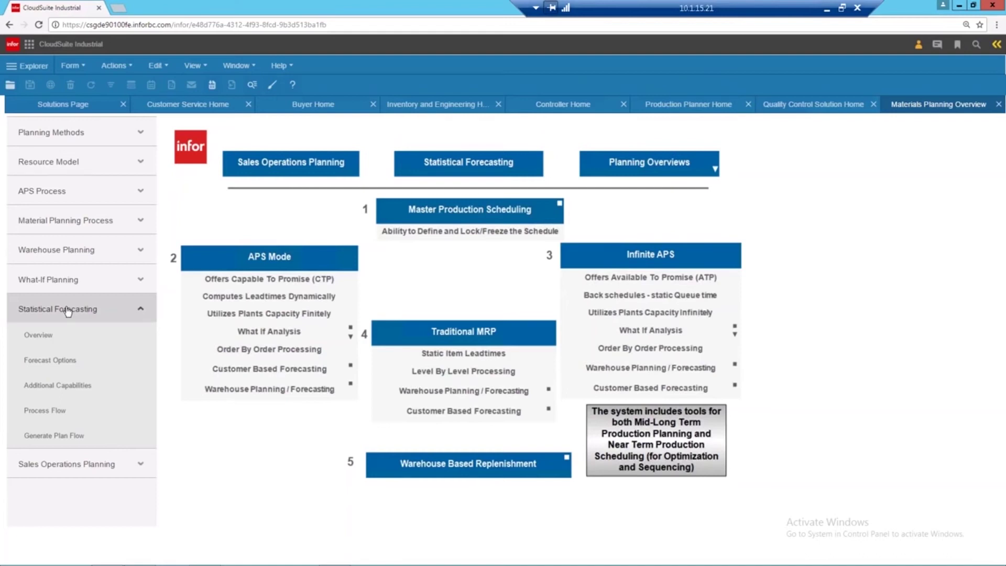
pyautogui.click(142, 310)
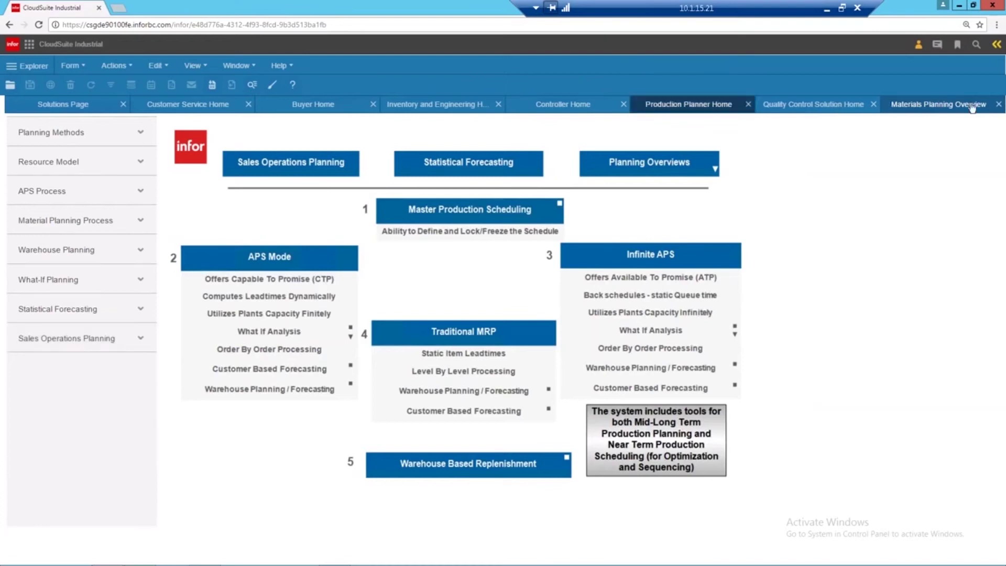
pyautogui.click(998, 107)
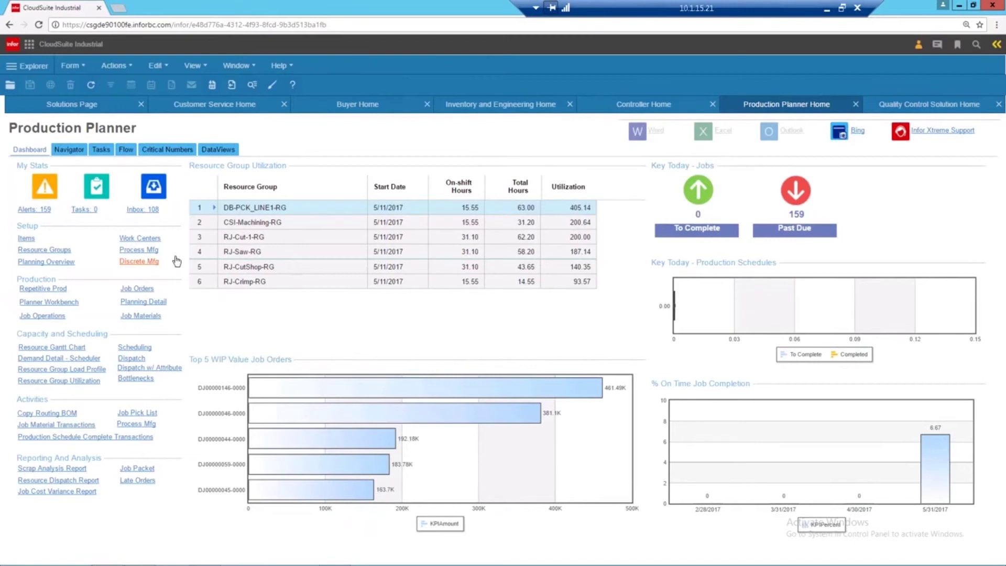
# Step: Open the Process Manufacturing Overview from the Production Planner Home and examine its Split BOM and Flow diagrams
pyautogui.click(136, 262)
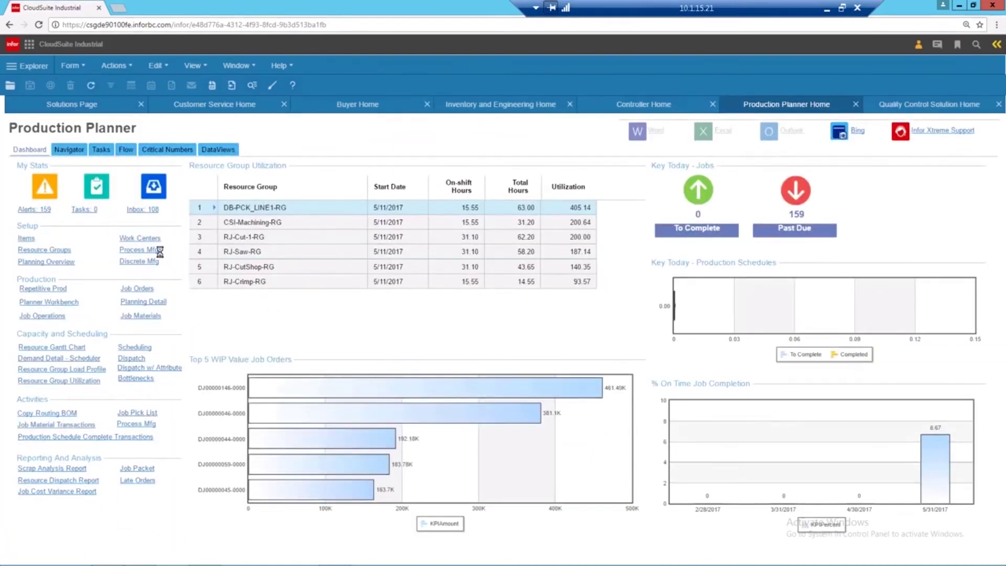
pyautogui.click(141, 253)
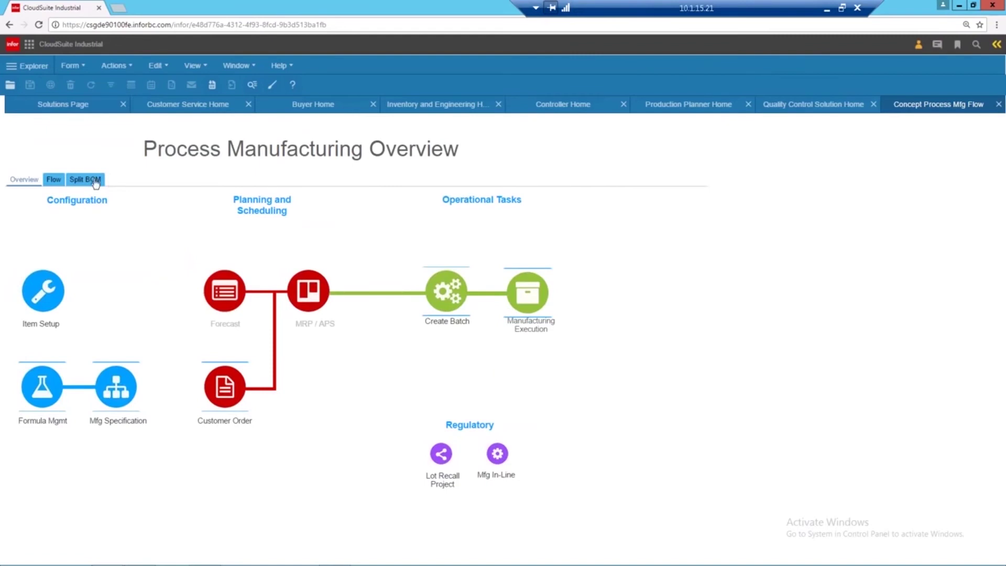
pyautogui.click(94, 180)
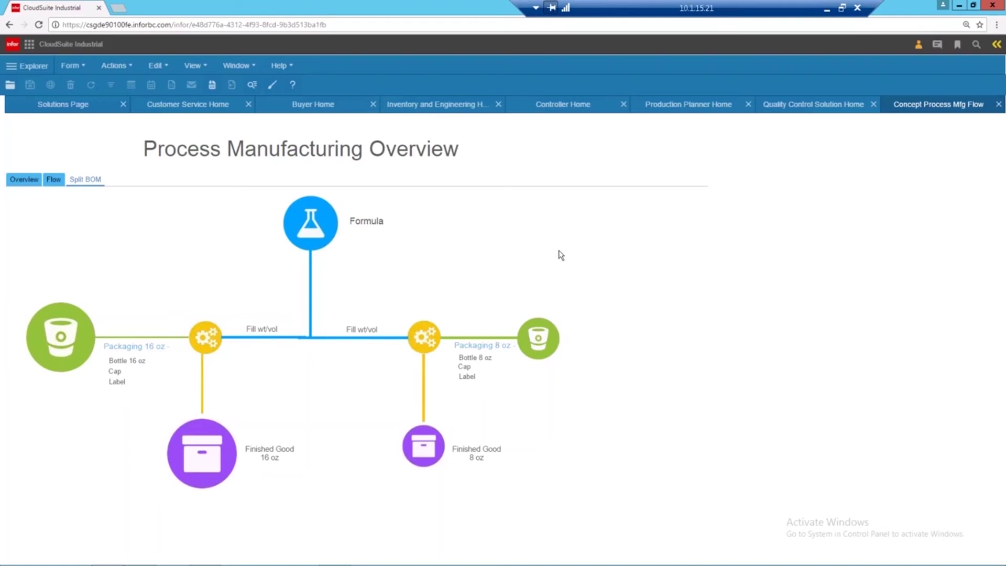
pyautogui.click(53, 180)
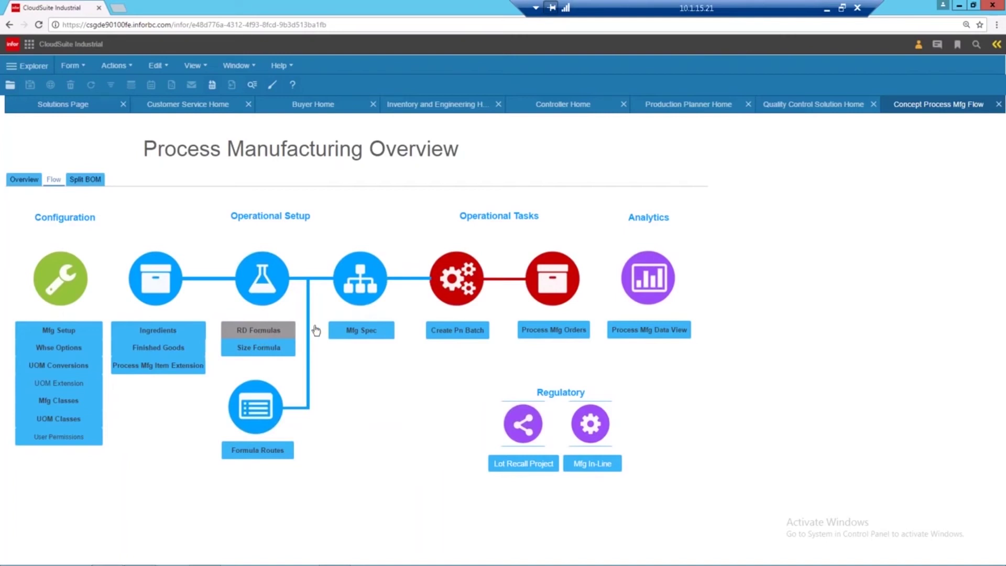
# Step: View the RD Formulas form from the process manufacturing flow, and close both the form and the overview
pyautogui.click(267, 332)
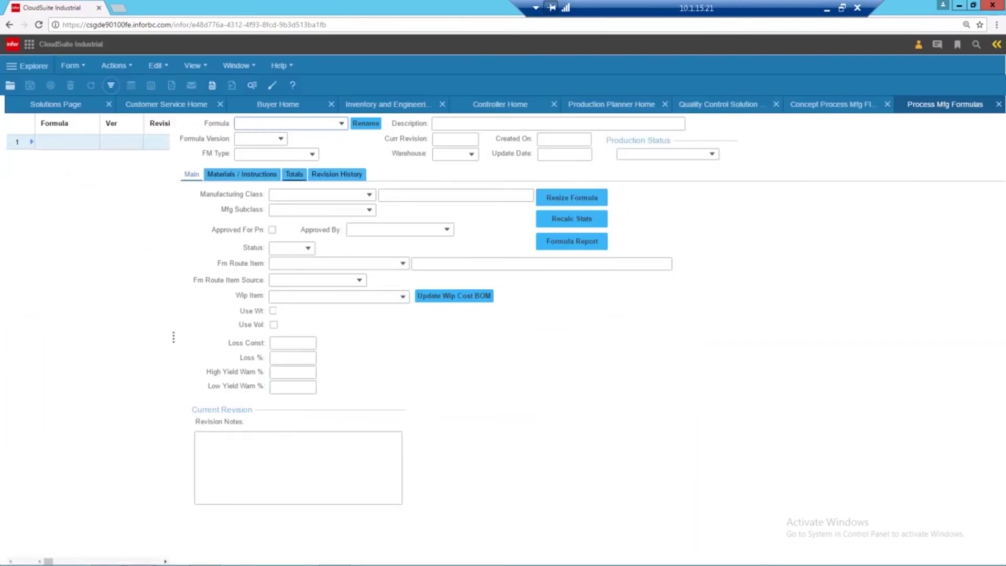
pyautogui.click(998, 105)
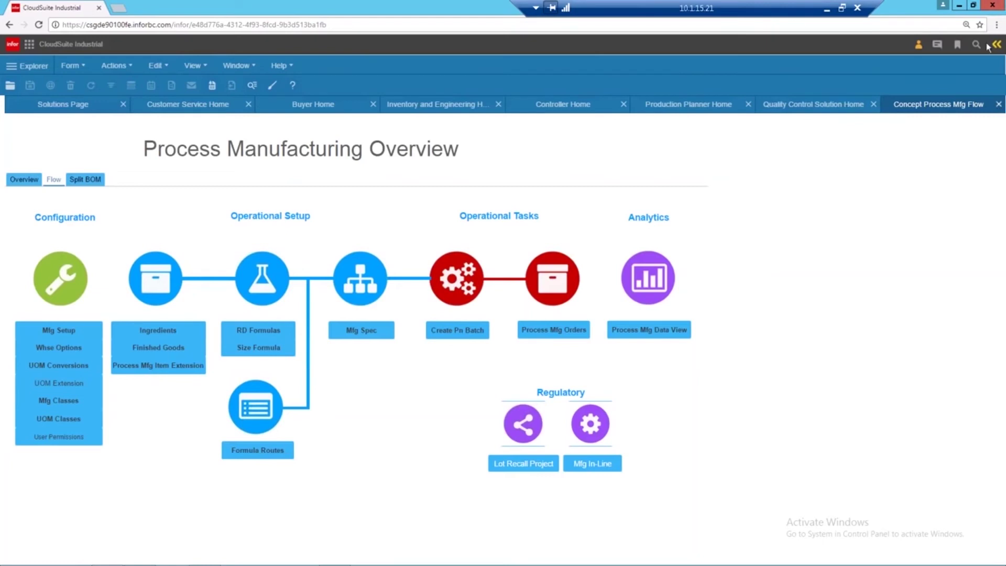
pyautogui.moveTo(993, 112)
pyautogui.click(1000, 107)
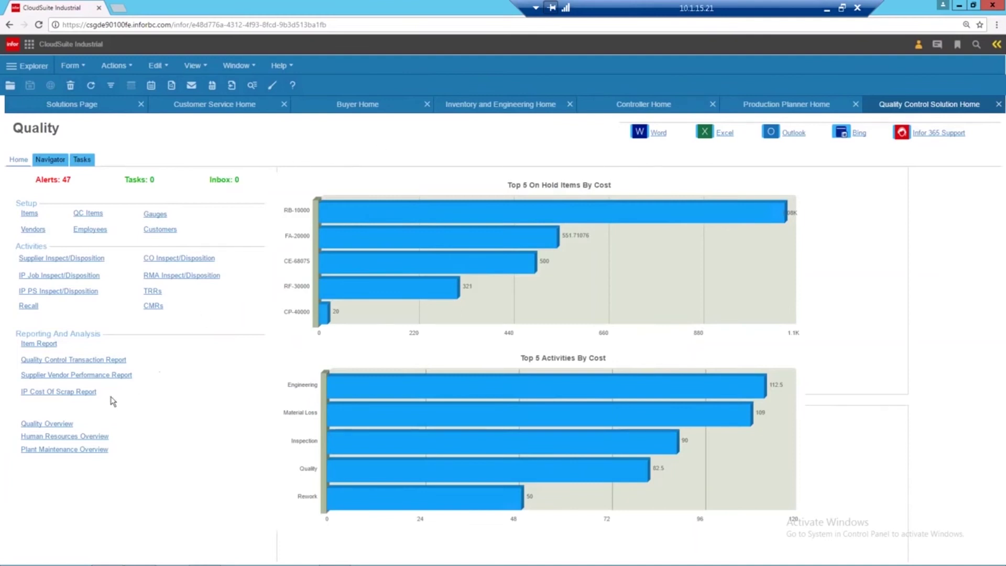
# Step: Examine the Quality Overview flow from the Quality home, close it, and return to the Customer Service Home
pyautogui.click(47, 425)
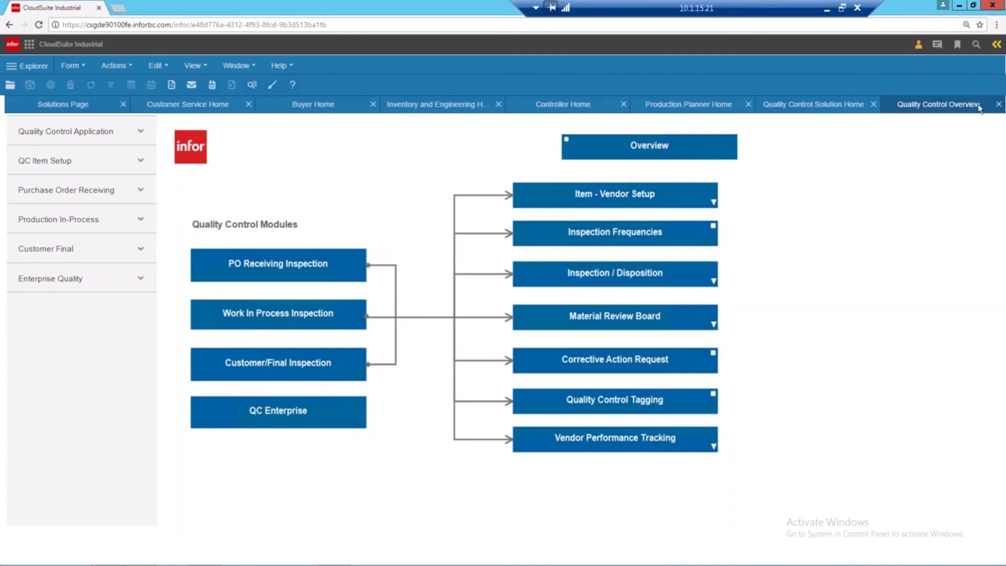
pyautogui.click(998, 105)
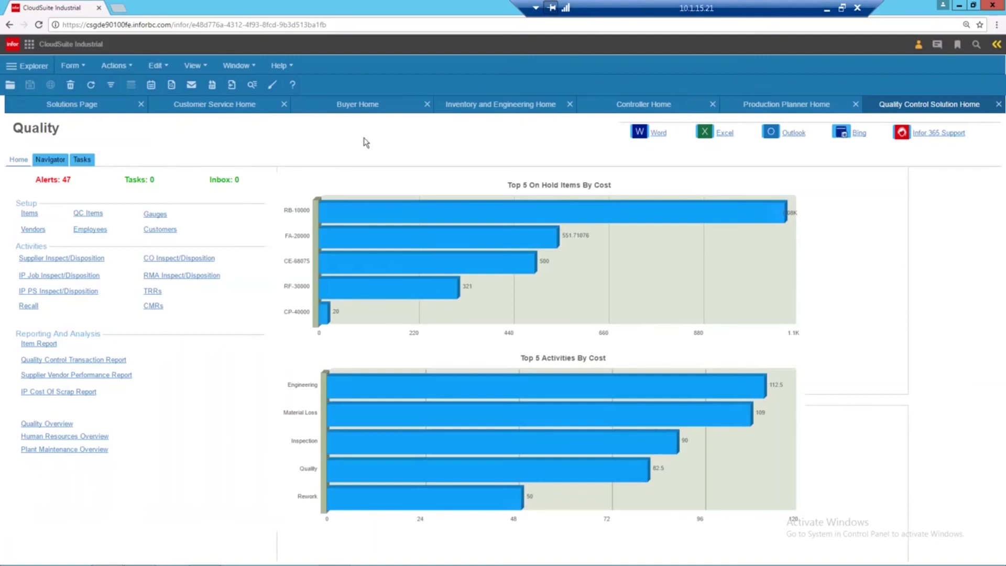
pyautogui.click(226, 109)
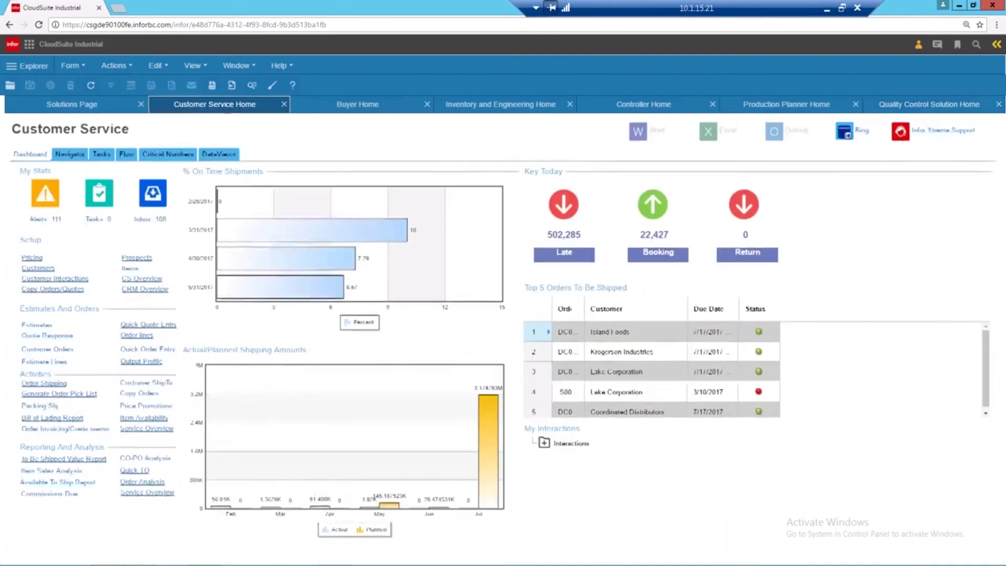
# Step: Open the Service Overview from the Customer Service Home and examine its Service Management flow diagram
pyautogui.click(153, 495)
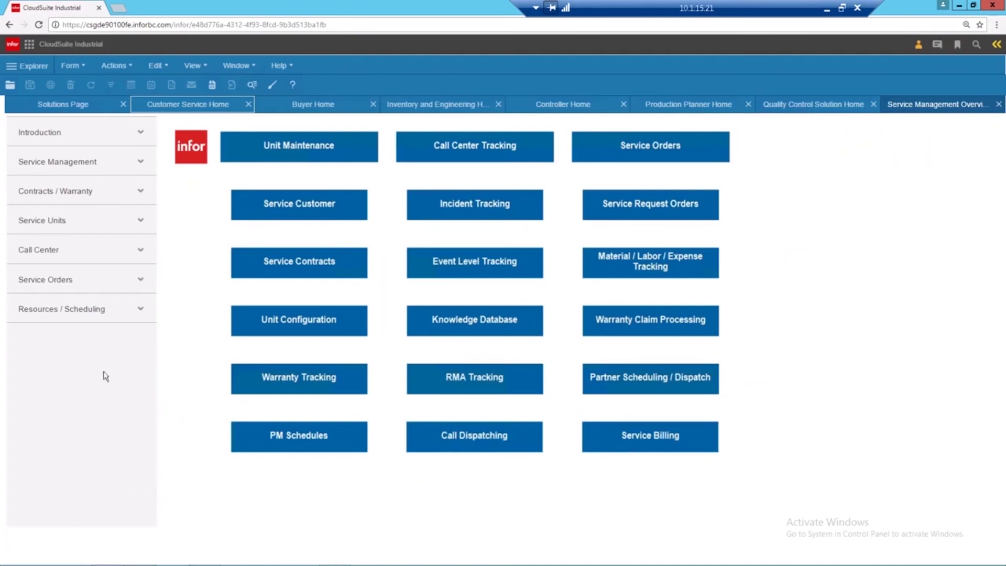
pyautogui.click(88, 169)
pyautogui.click(102, 193)
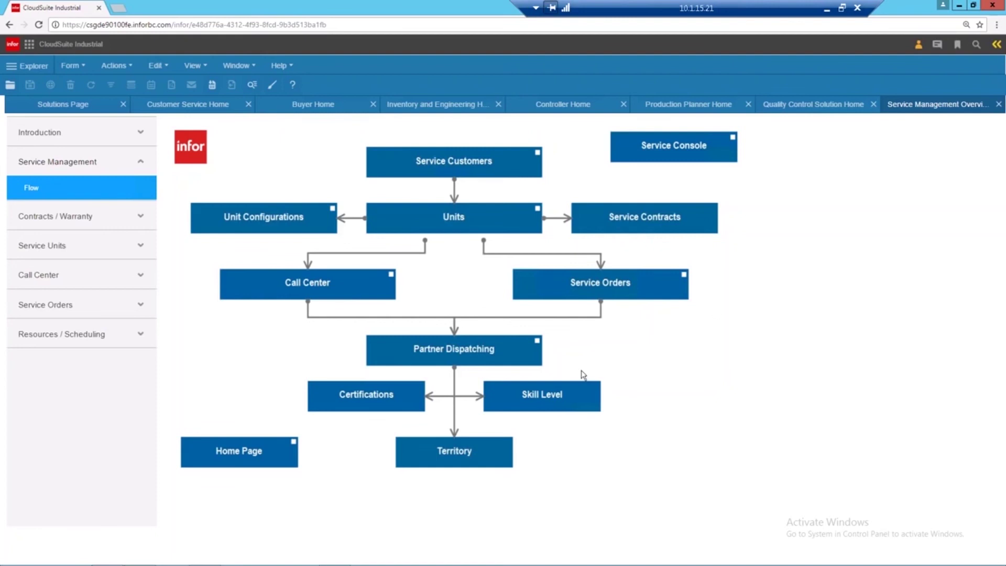
# Step: Switch to Infor FactoryTrack and review the Time and Attendance, Material and Labor functions of the work center navigation home
pyautogui.hotkey('alt', 'Tab')
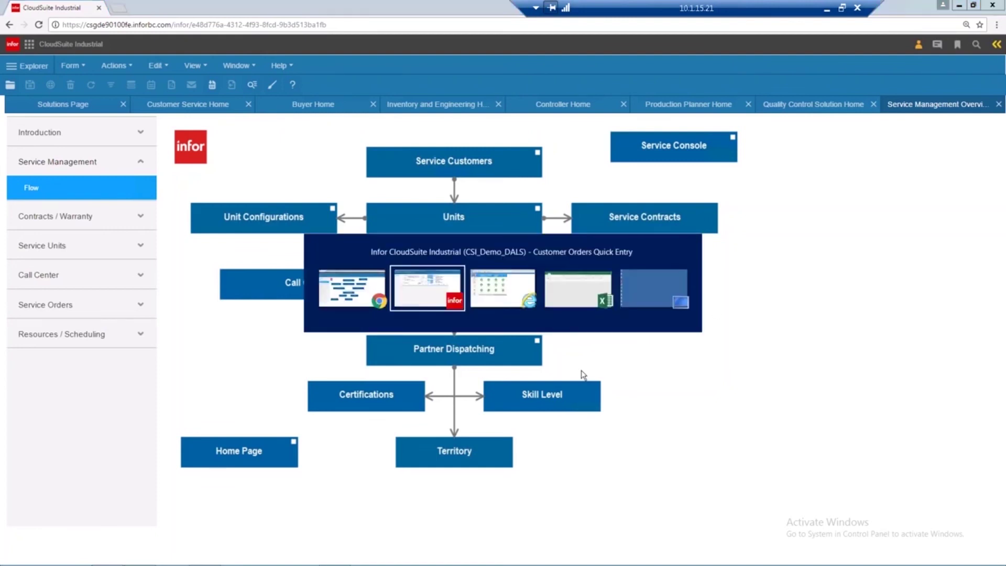
pyautogui.hotkey('alt', 'Tab')
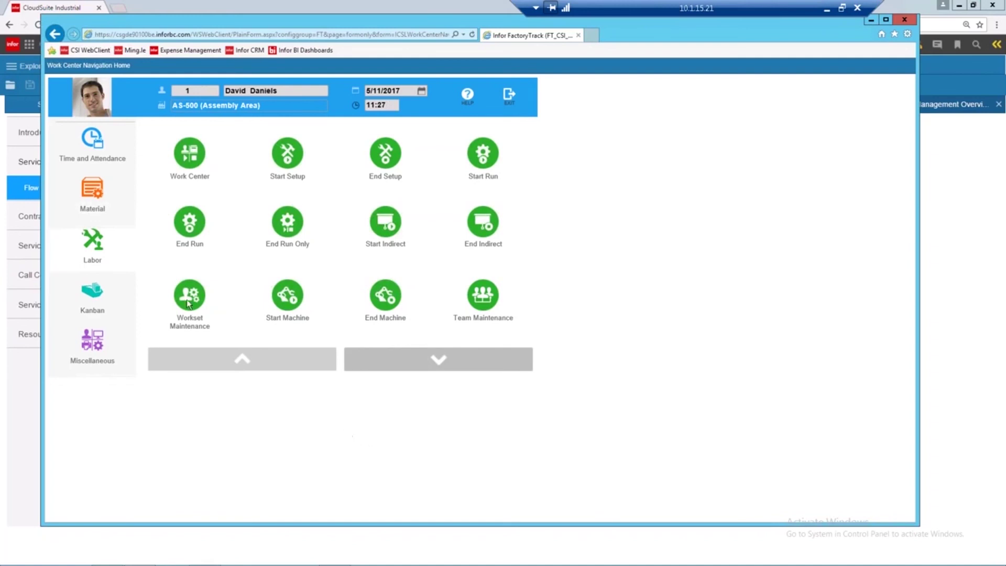
pyautogui.click(59, 169)
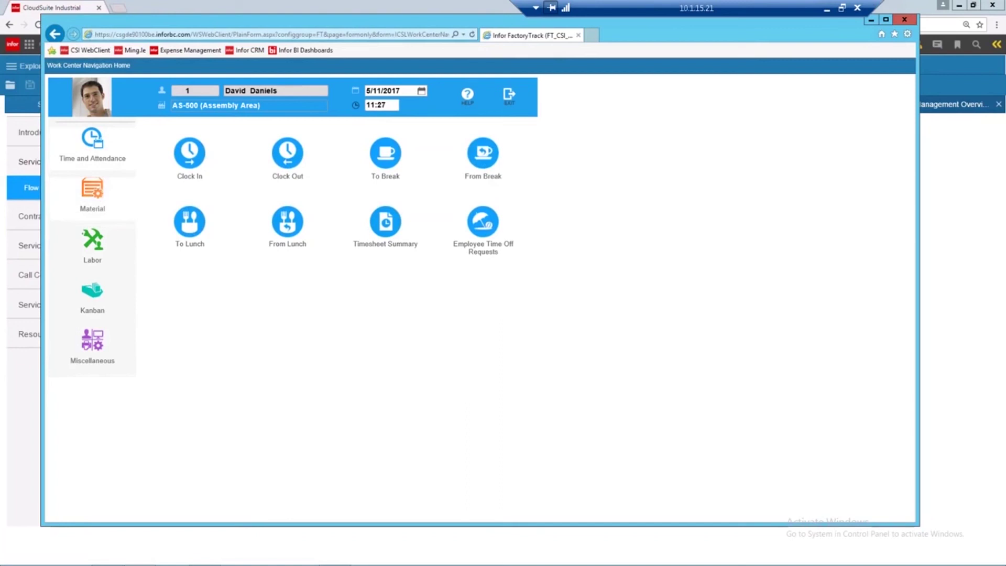
pyautogui.click(92, 192)
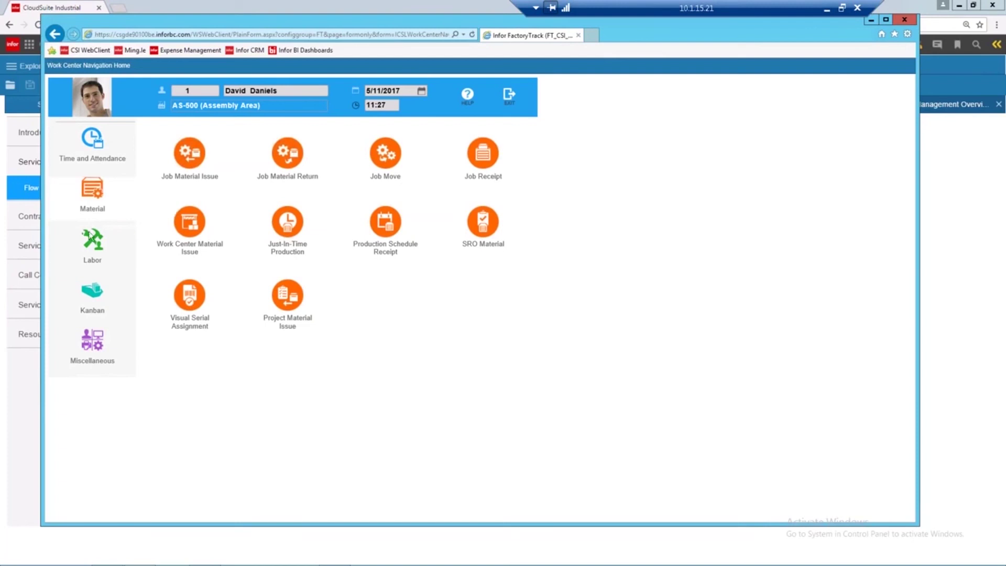
pyautogui.click(87, 240)
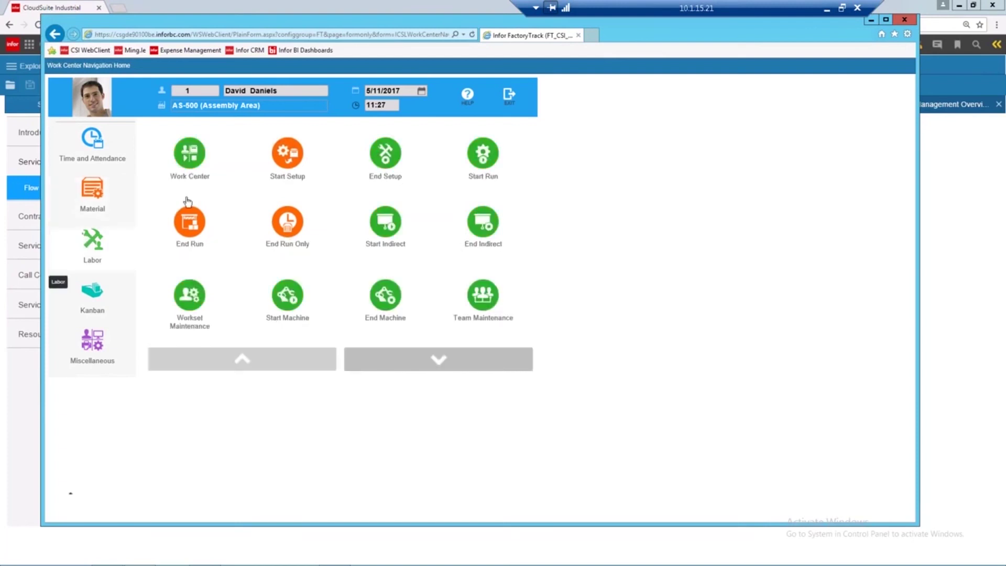
# Step: View the AS-500 work center's job list and the documents for the High Purity Panel job, and close both forms
pyautogui.click(190, 157)
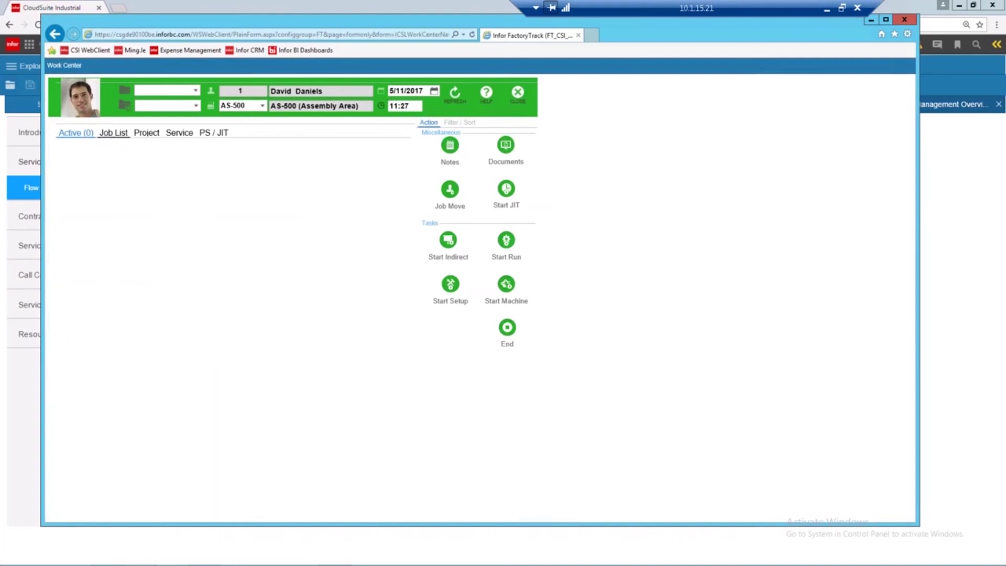
pyautogui.click(113, 132)
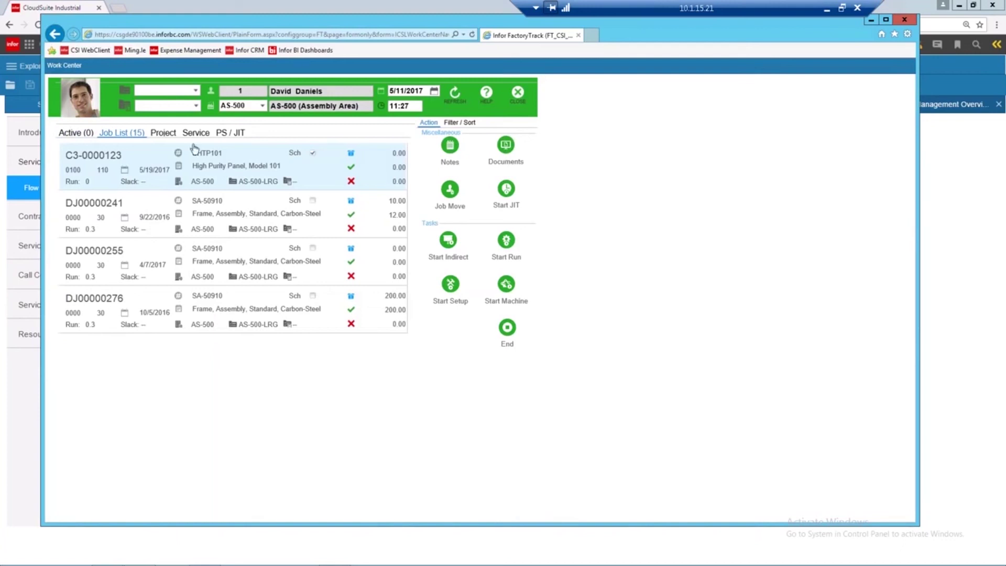
pyautogui.click(510, 153)
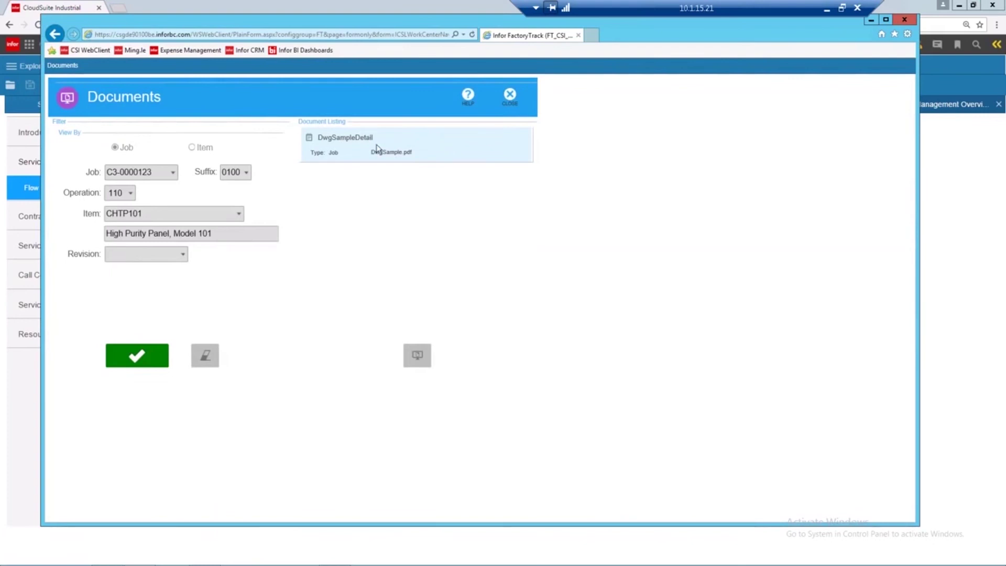
pyautogui.click(510, 96)
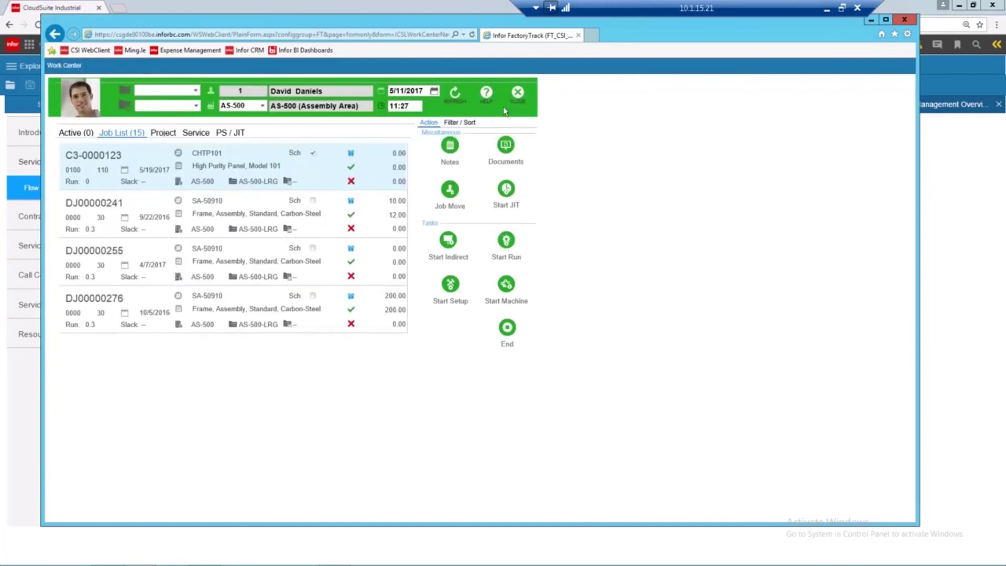
pyautogui.click(517, 94)
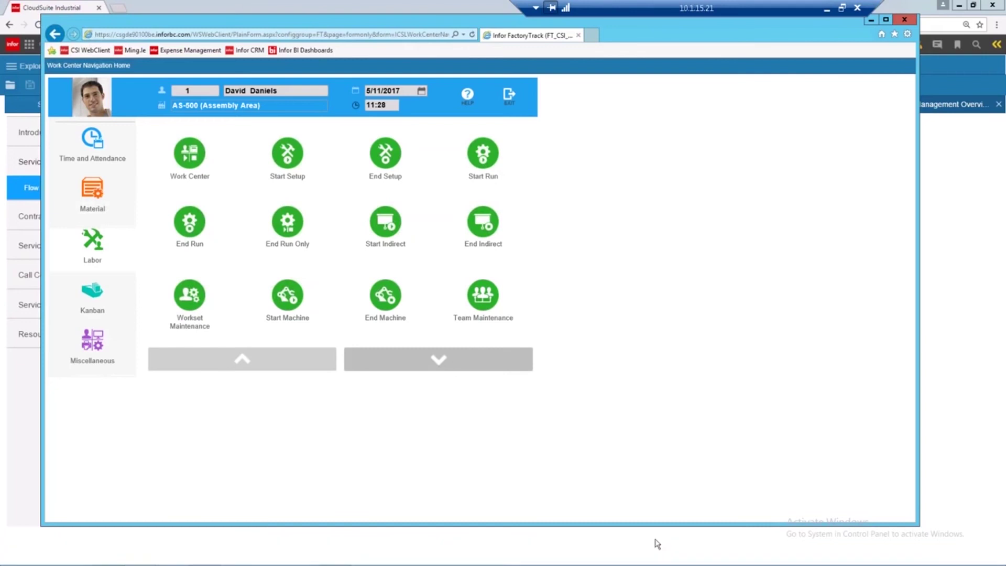
# Step: Switch back to CloudSuite Industrial and review the past due items and transactions in the Buyer Home's Navigator
pyautogui.hotkey('alt', 'Tab')
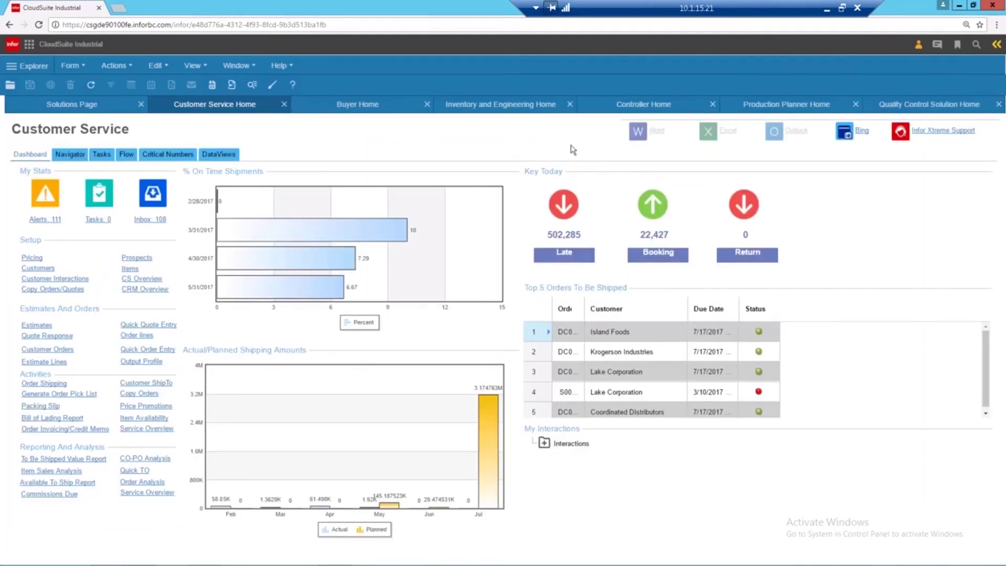
pyautogui.click(362, 106)
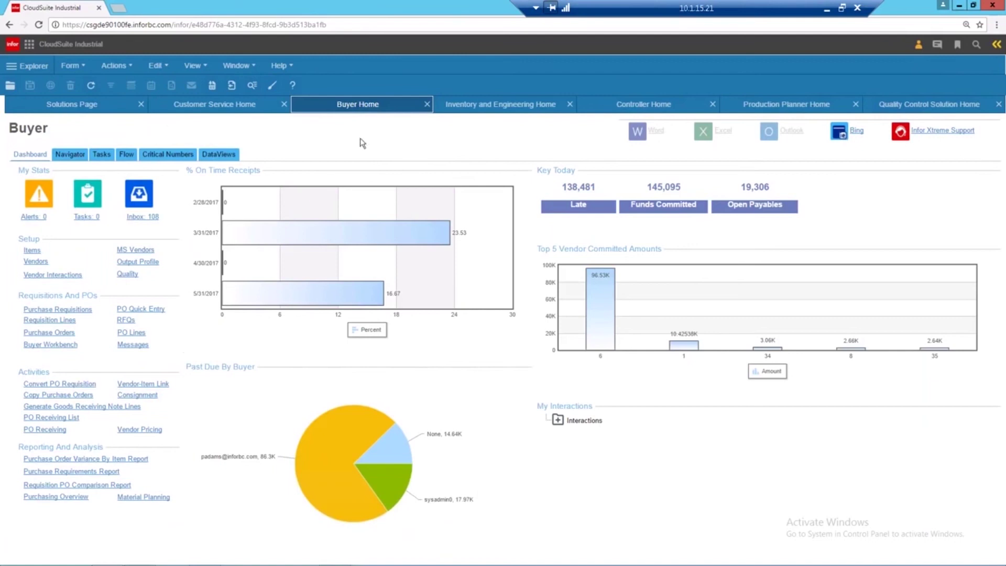
pyautogui.click(72, 157)
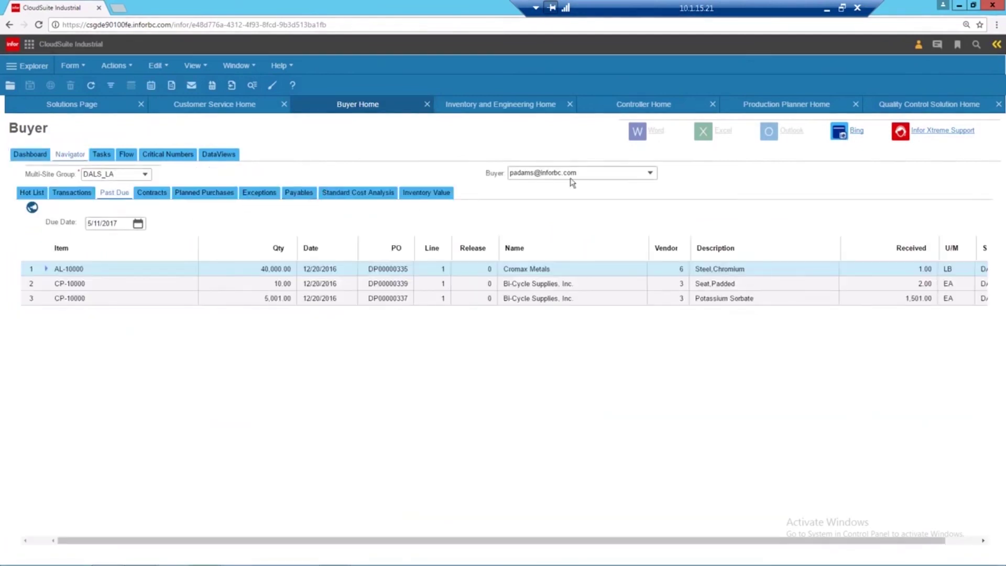
pyautogui.click(558, 175)
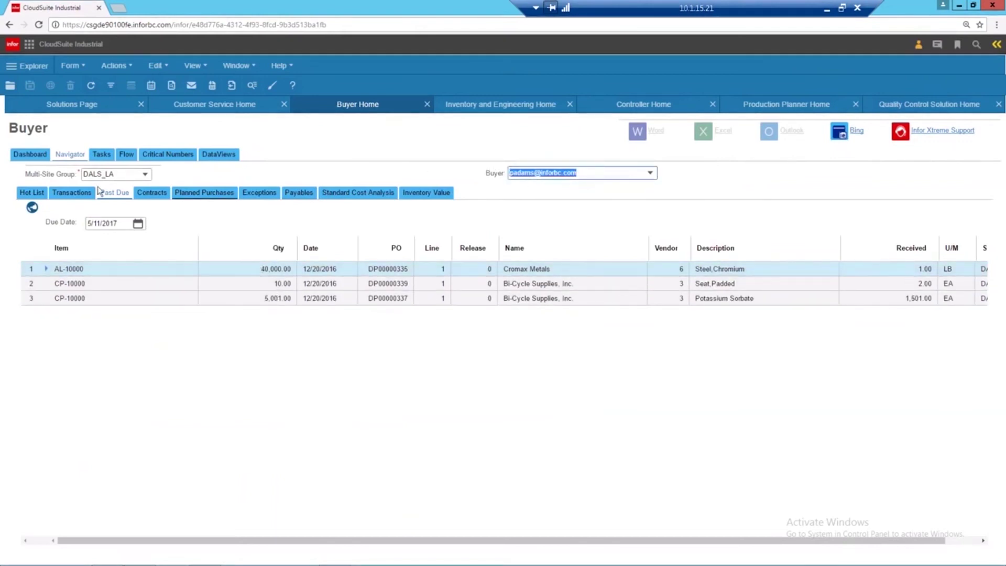
pyautogui.click(77, 193)
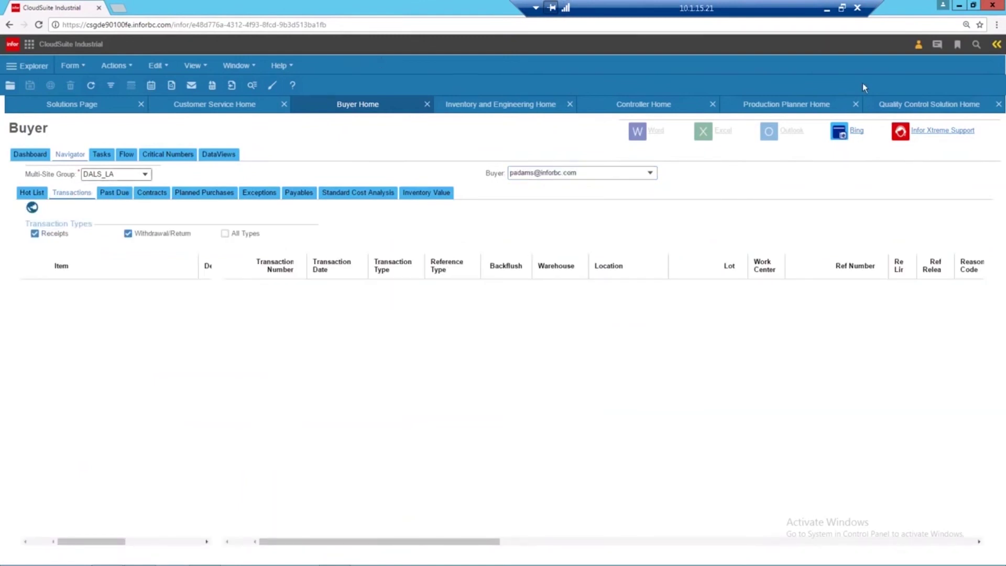
# Step: View the customer analysis and the trial balance in the Controller Home's Navigator
pyautogui.click(652, 108)
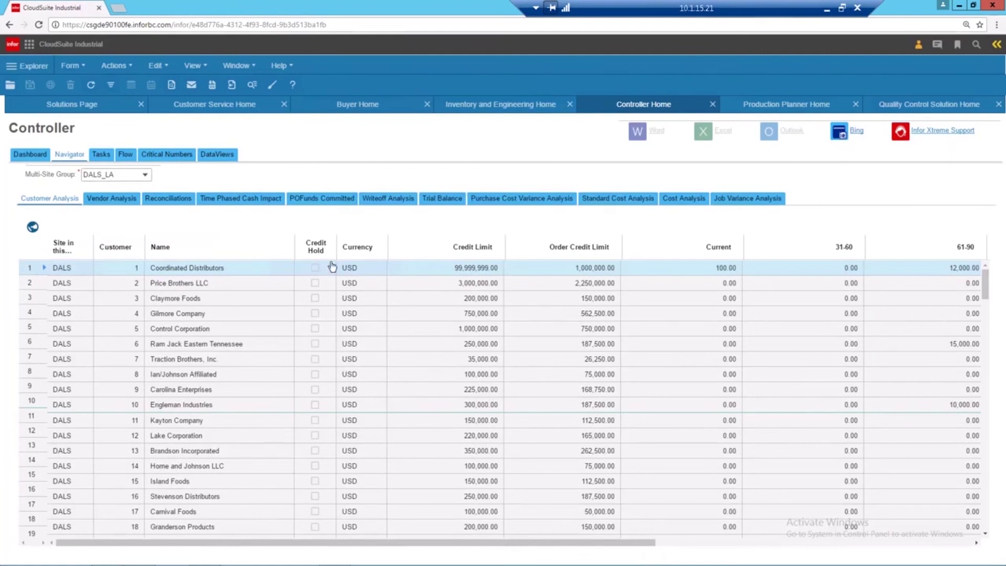
pyautogui.click(446, 202)
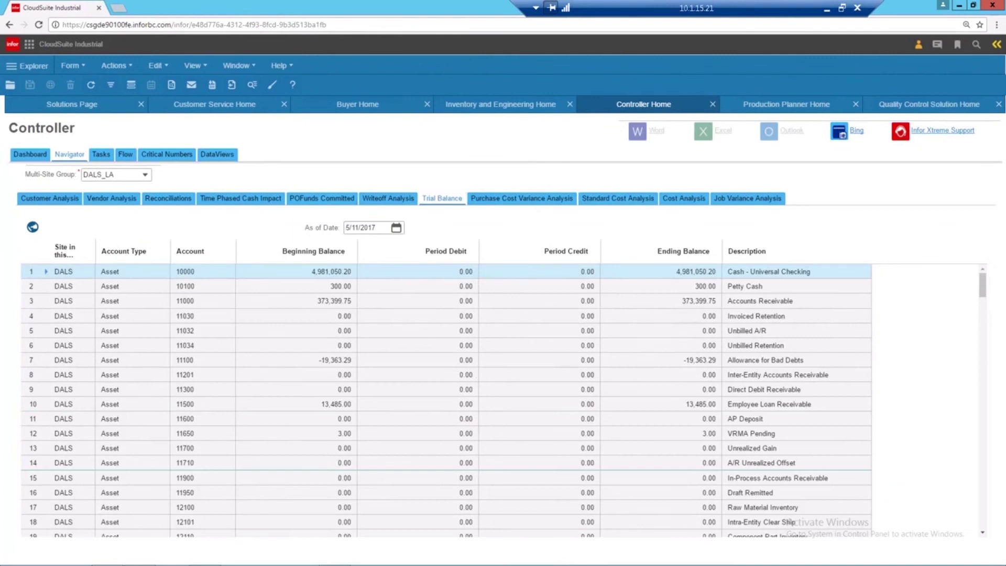